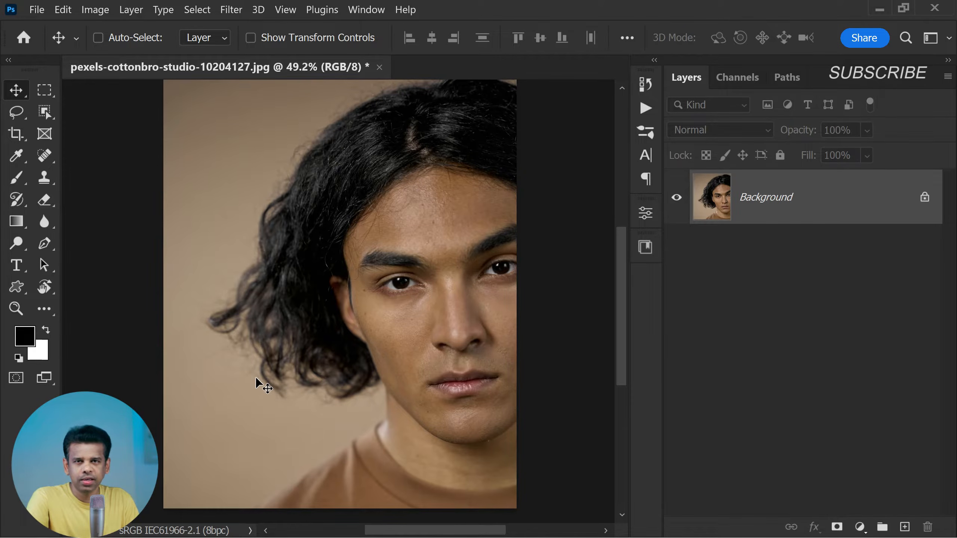
Draw a freehand Lasso selection with 0 px feather around the hair beside the ear and some surrounding background
scroll(325, 331, up, 2)
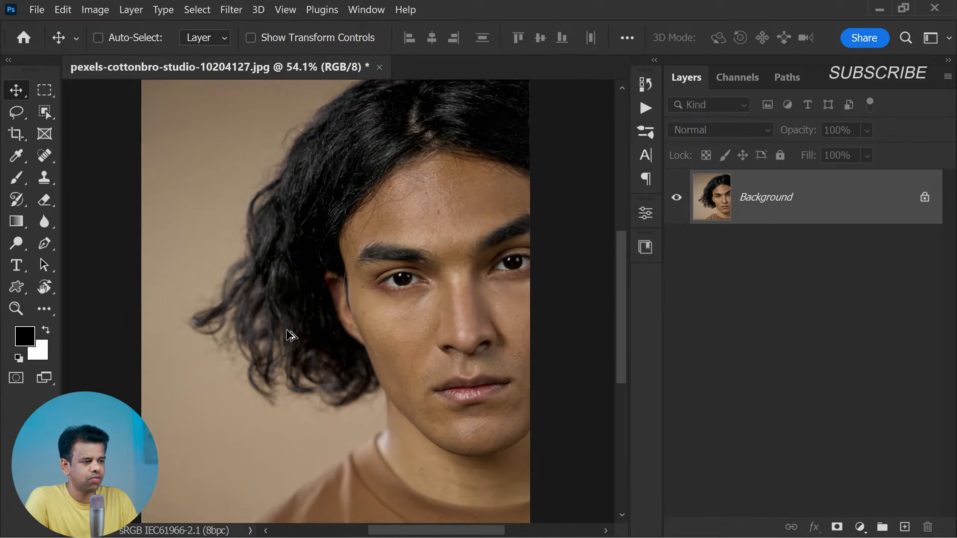
scroll(290, 334, down, 2)
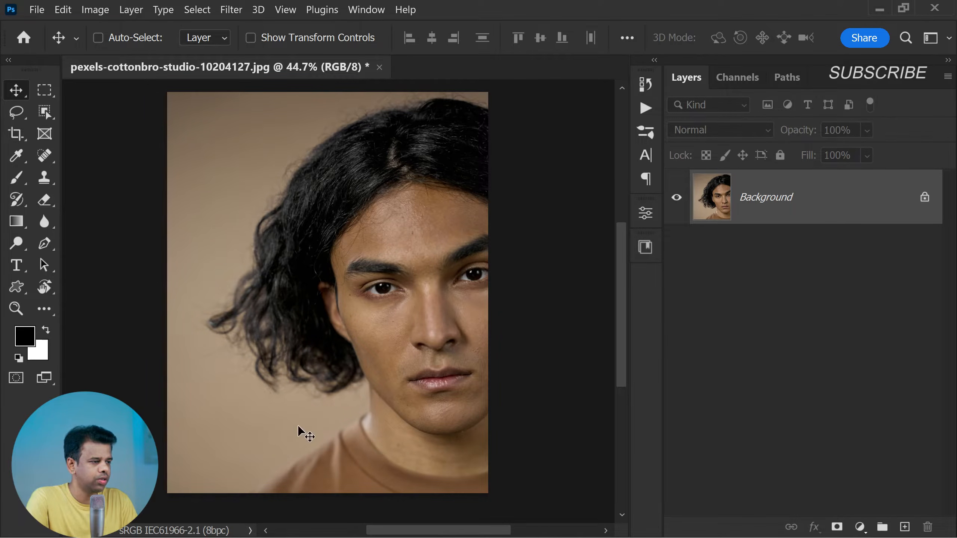
click(16, 113)
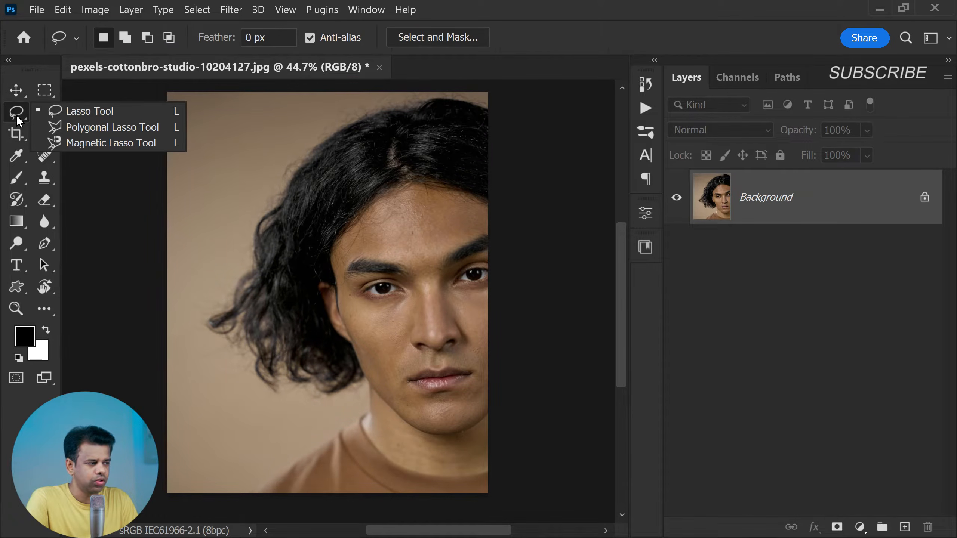
click(130, 111)
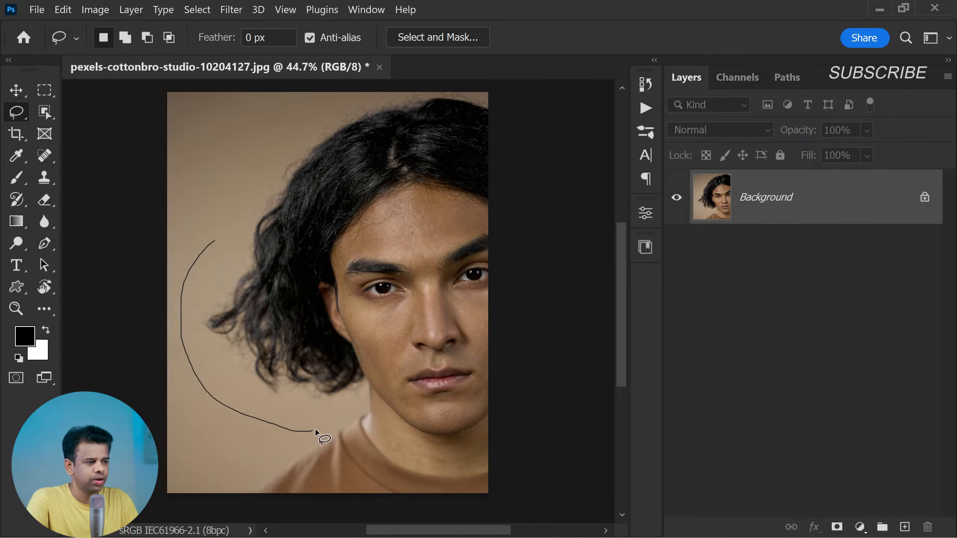
drag(338, 241, 302, 194)
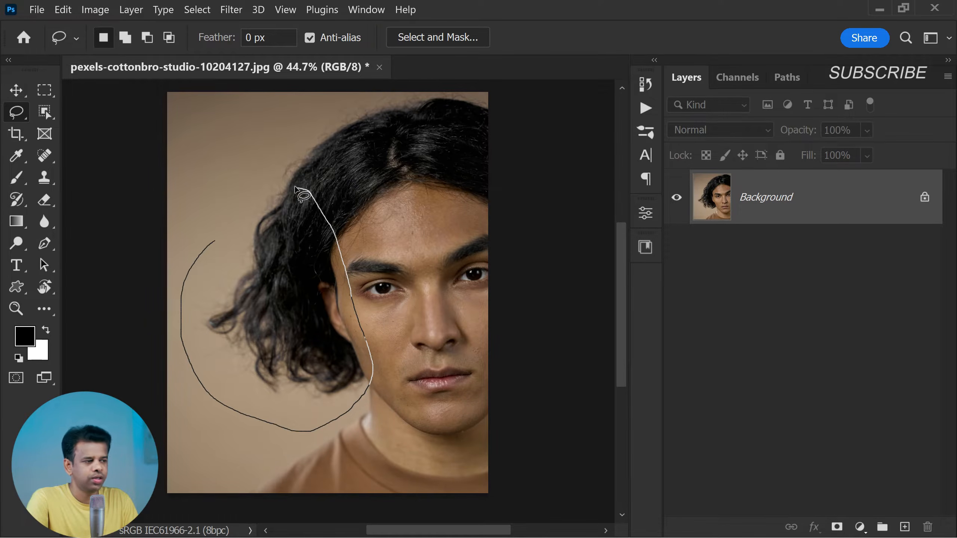
drag(216, 227, 200, 260)
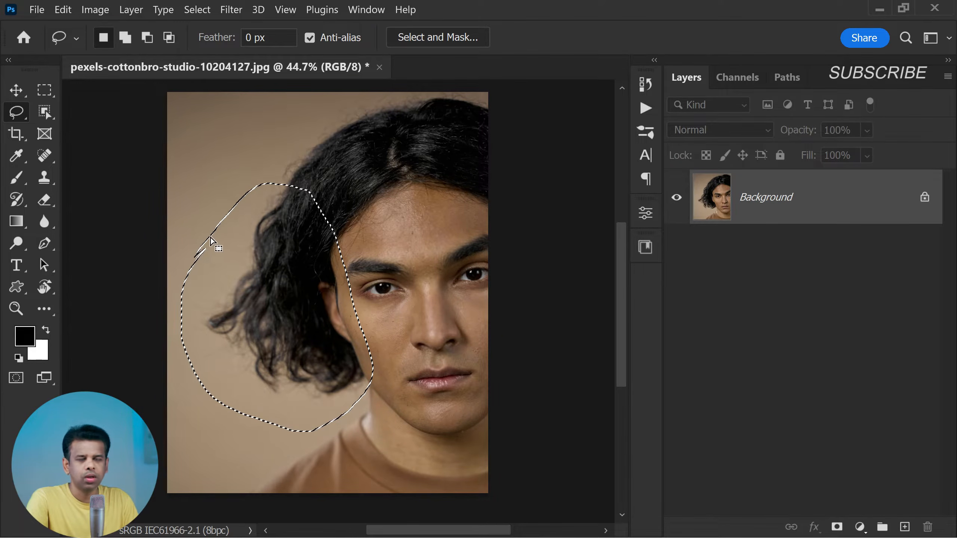
scroll(267, 312, up, 2)
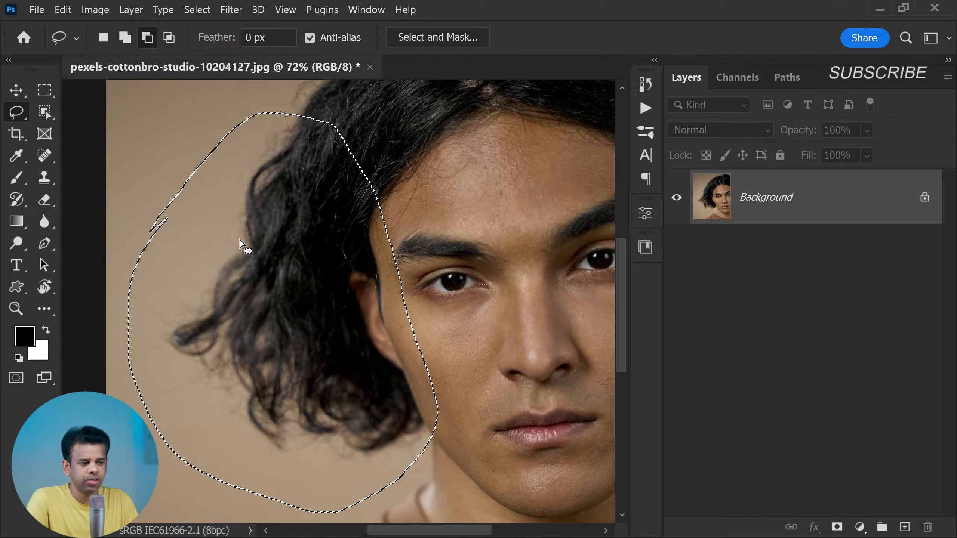
scroll(244, 267, down, 2)
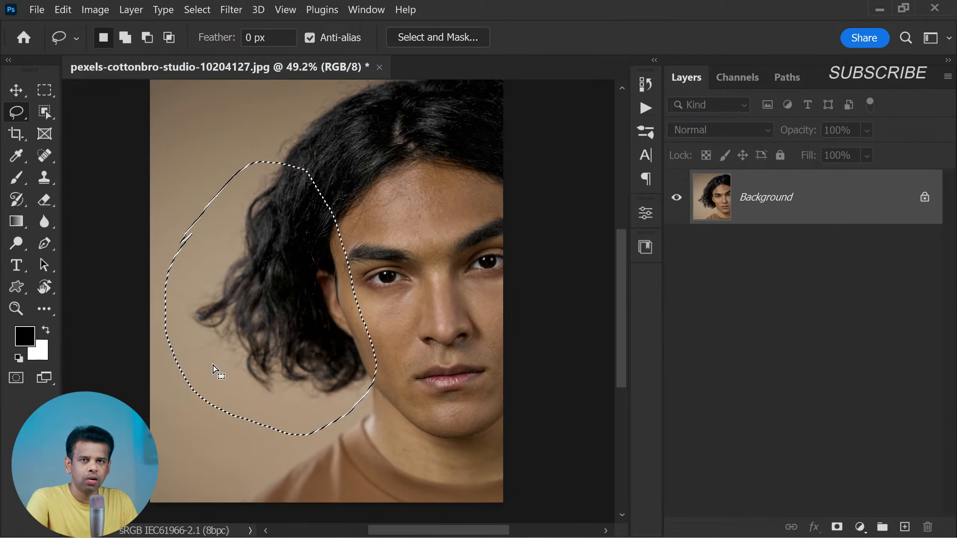
scroll(259, 322, down, 1)
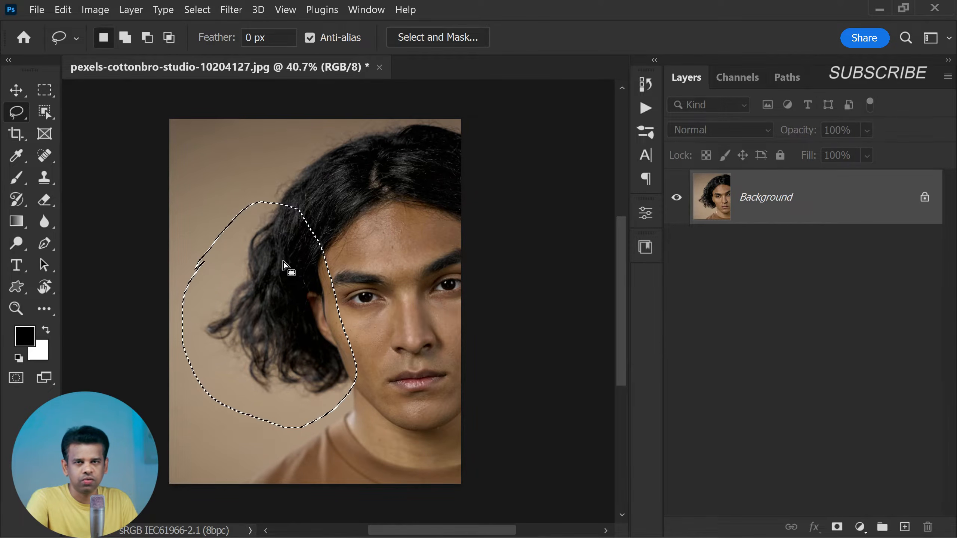
Copy the selected hair onto its own layer and toggle that layer's visibility to check it
right_click(277, 282)
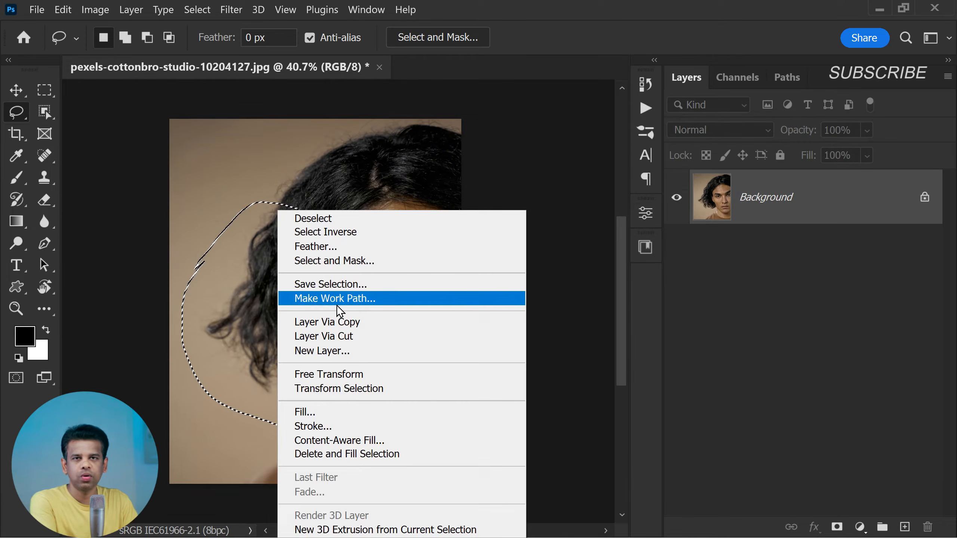
click(392, 323)
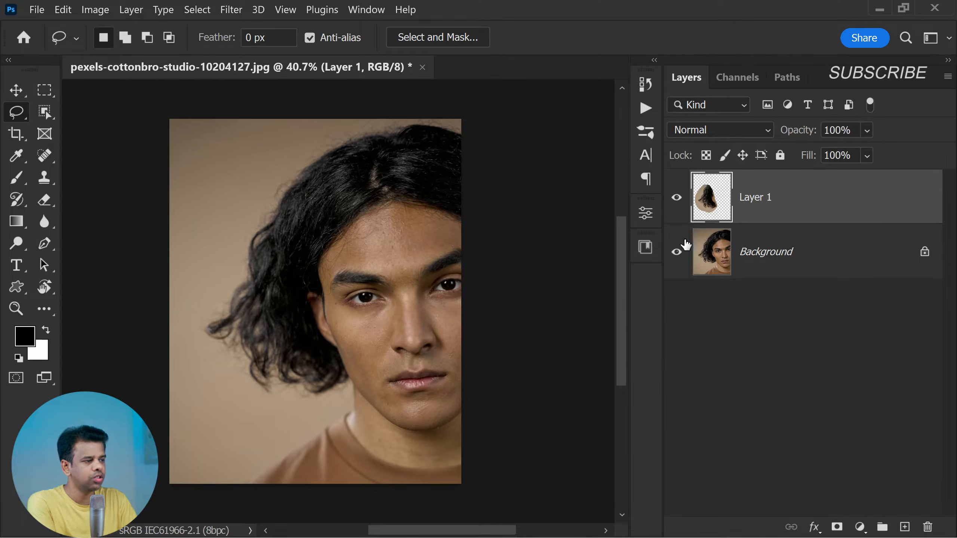
click(673, 198)
click(672, 199)
click(674, 200)
click(675, 200)
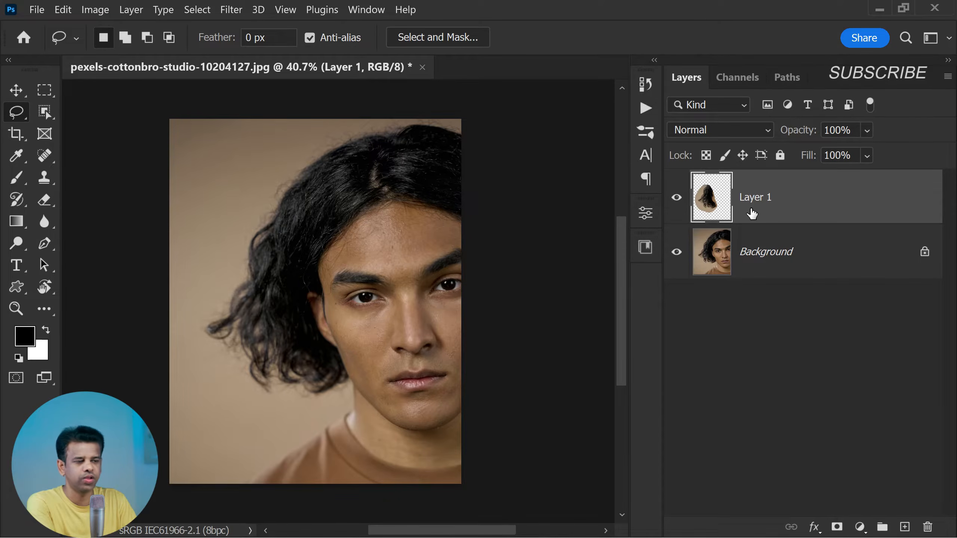
Set the copied hair layer to Difference blending and move it slightly down and to the left over the original hair
click(16, 89)
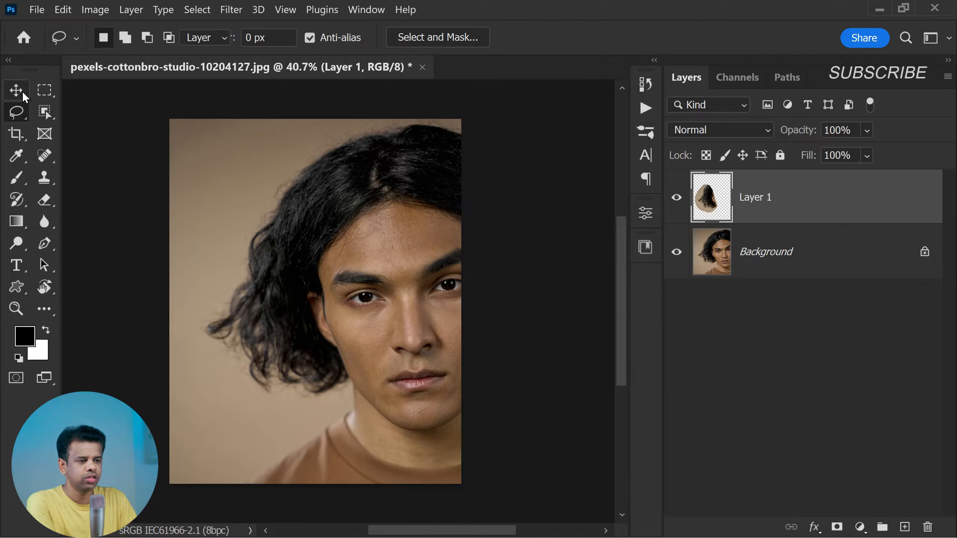
drag(277, 306, 289, 328)
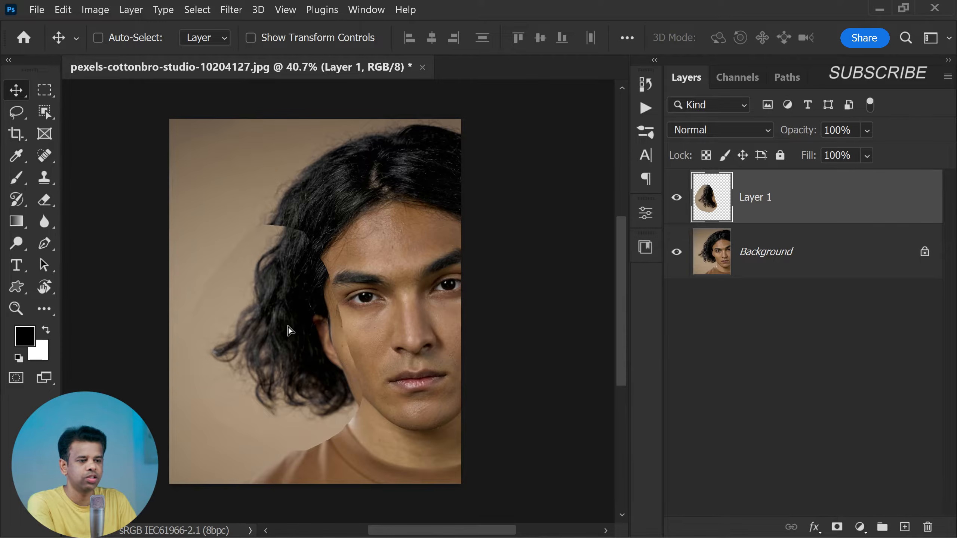
click(723, 128)
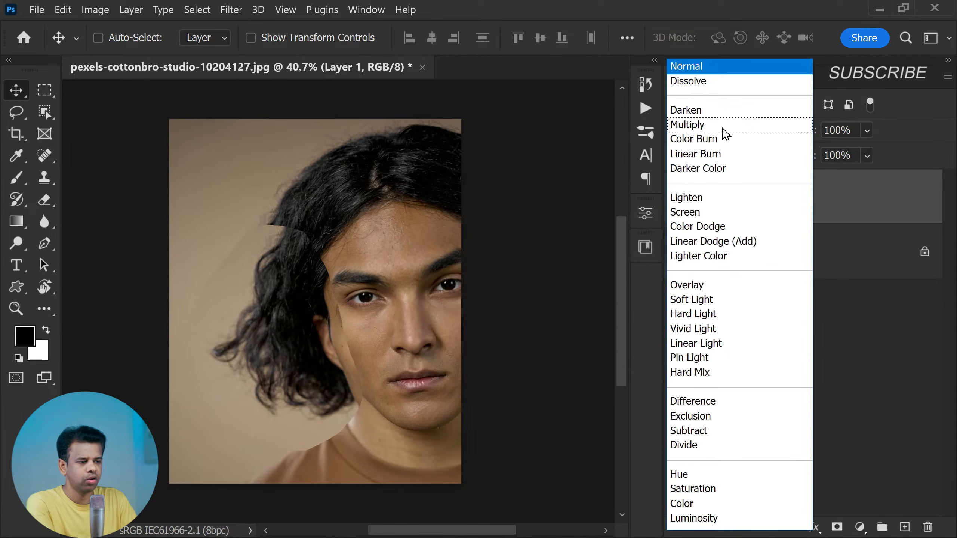
click(736, 402)
mouse_move(318, 362)
mouse_down()
mouse_move(333, 359)
mouse_move(288, 324)
mouse_move(303, 403)
mouse_move(321, 347)
mouse_move(280, 340)
mouse_move(337, 370)
mouse_move(308, 375)
mouse_move(302, 359)
mouse_move(316, 363)
mouse_up()
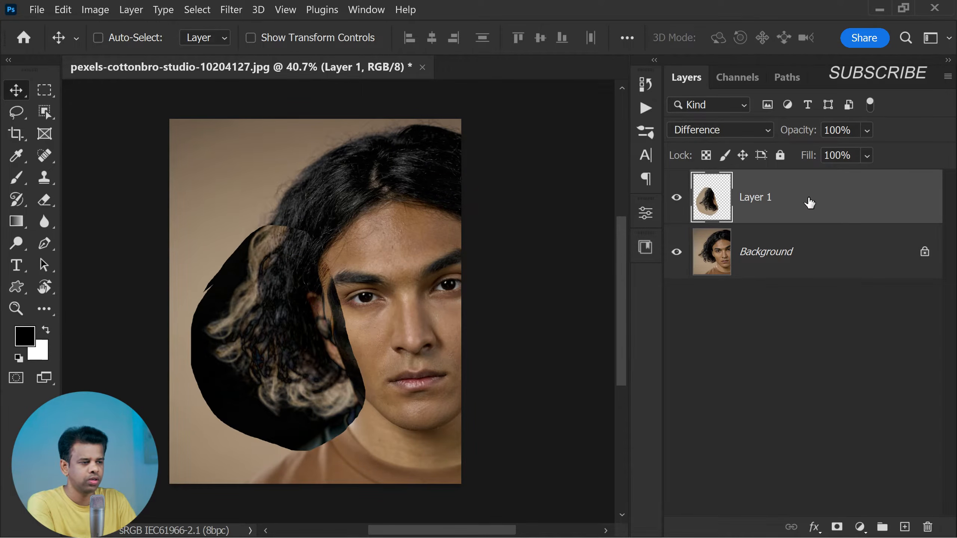
mouse_move(804, 136)
mouse_down()
mouse_move(741, 136)
mouse_move(807, 137)
mouse_up()
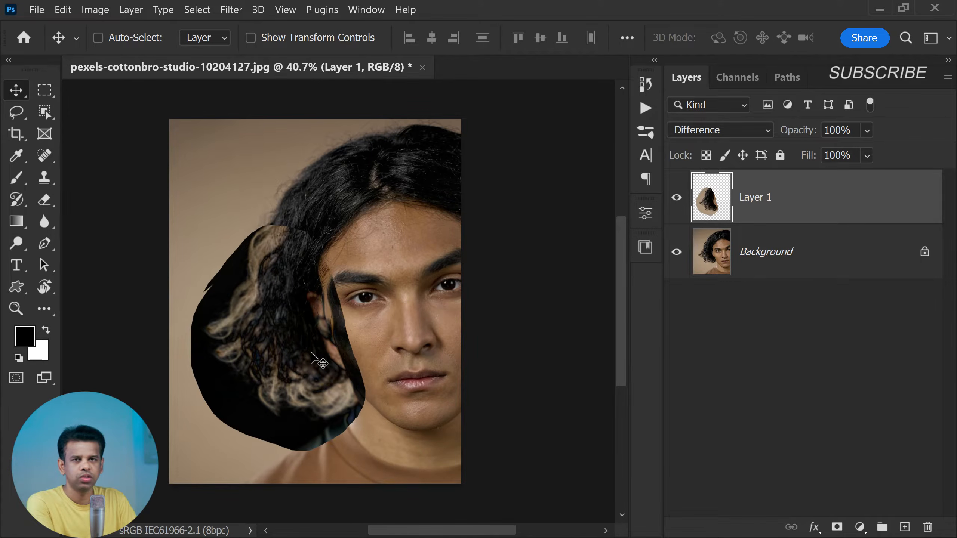
drag(313, 354, 291, 361)
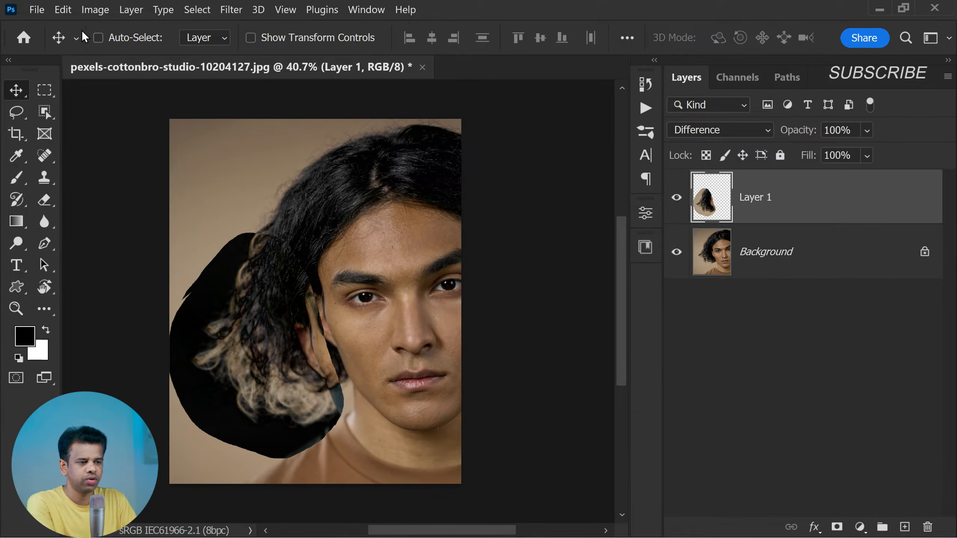
Free Transform the hair layer, rotating it to about -24.78° and positioning it so the hair hangs down beside the face
click(68, 11)
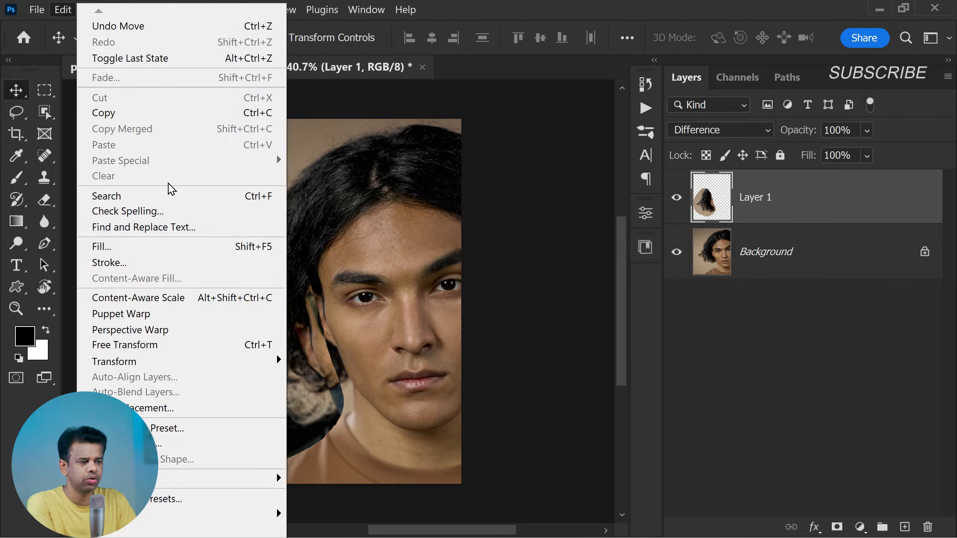
click(212, 347)
drag(402, 288, 393, 268)
drag(324, 364, 340, 373)
drag(413, 319, 412, 296)
drag(320, 376, 313, 390)
drag(394, 340, 391, 330)
mouse_move(329, 381)
mouse_down()
mouse_move(344, 375)
mouse_move(328, 373)
mouse_up()
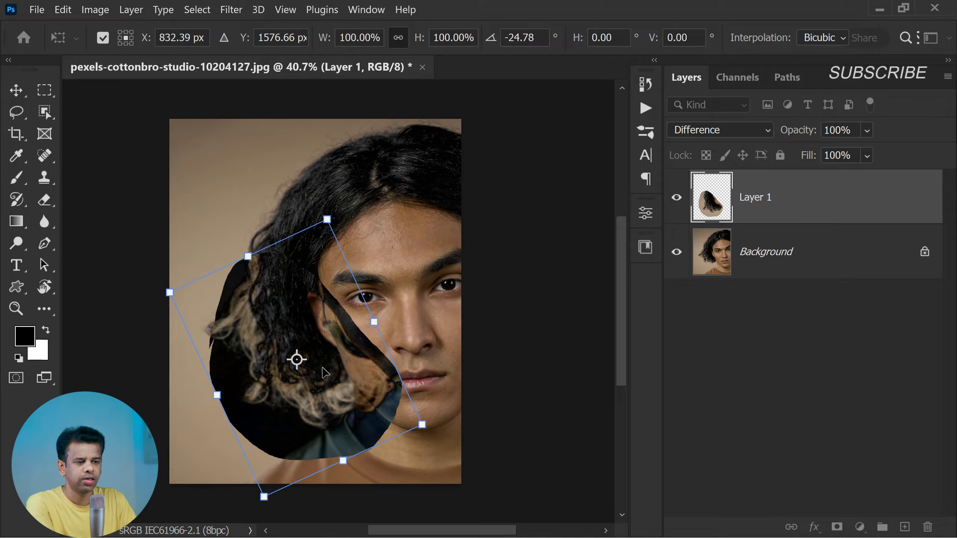
key(Return)
Return the hair layer's blend mode to Normal and give it an inverted, fully black layer mask
click(695, 132)
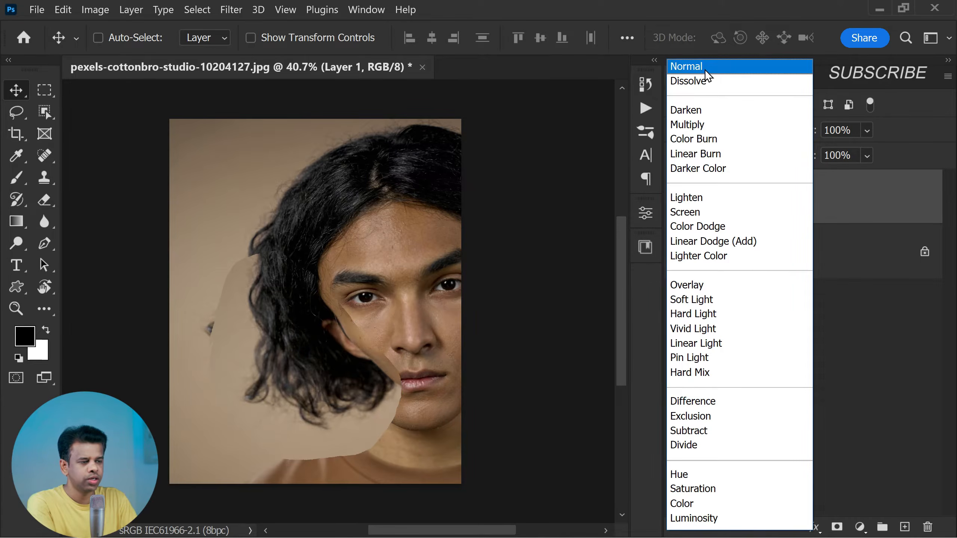
click(704, 71)
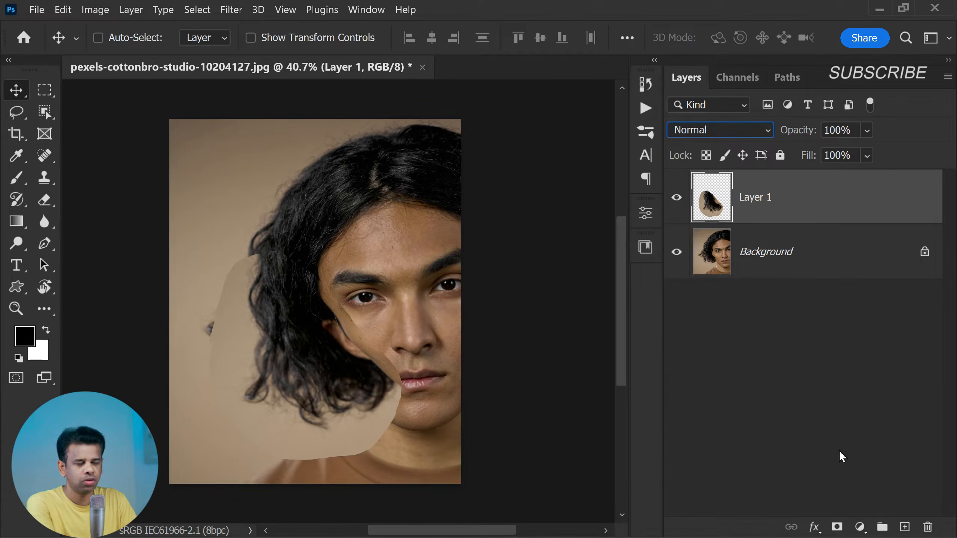
click(837, 527)
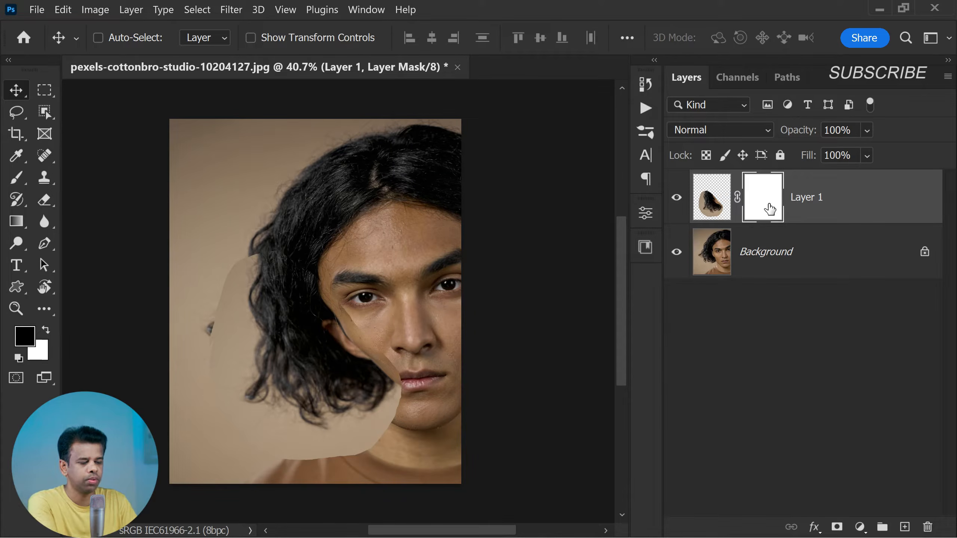
key(ctrl+i)
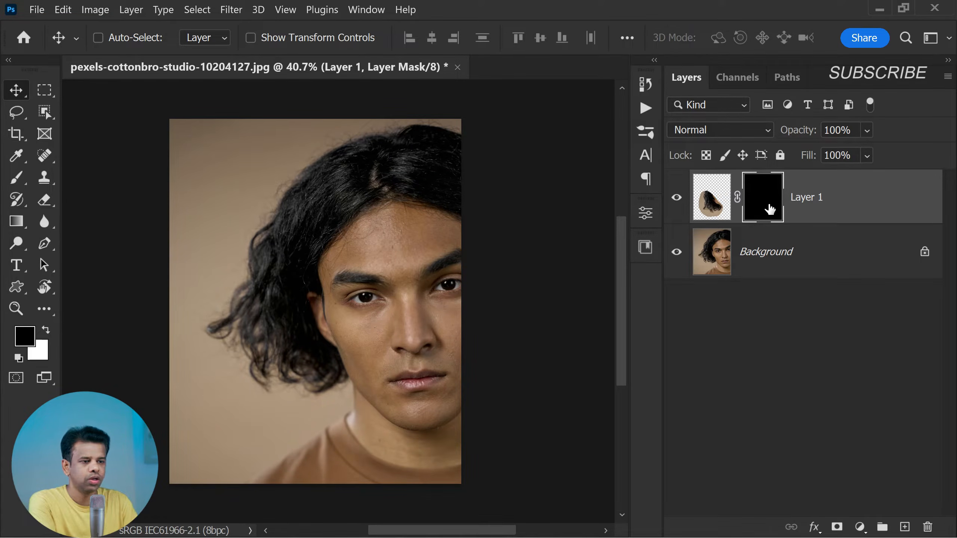
Set up the Brush tool with a white foreground and 15% flow, and paint a first stroke on the mask below the hair
click(16, 179)
right_click(16, 179)
click(64, 183)
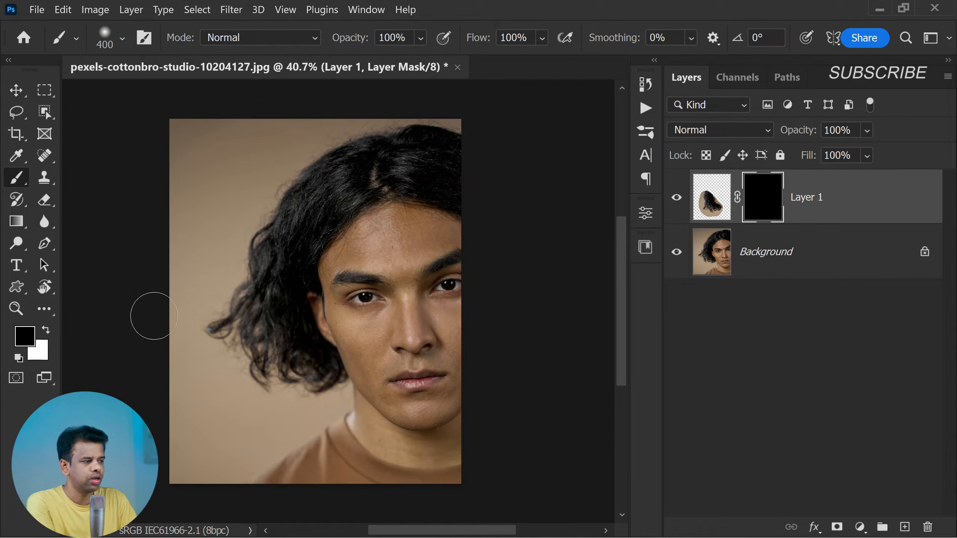
click(46, 331)
click(25, 336)
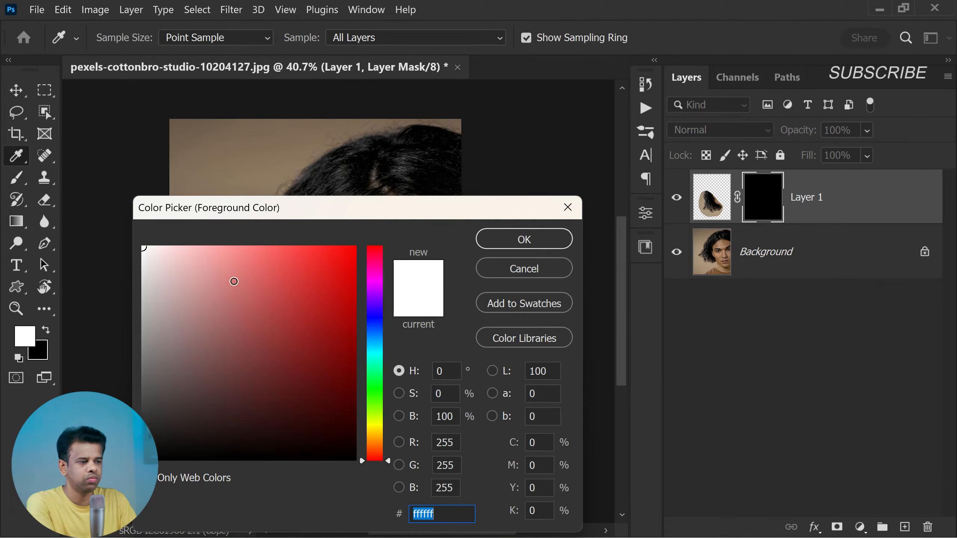
click(497, 239)
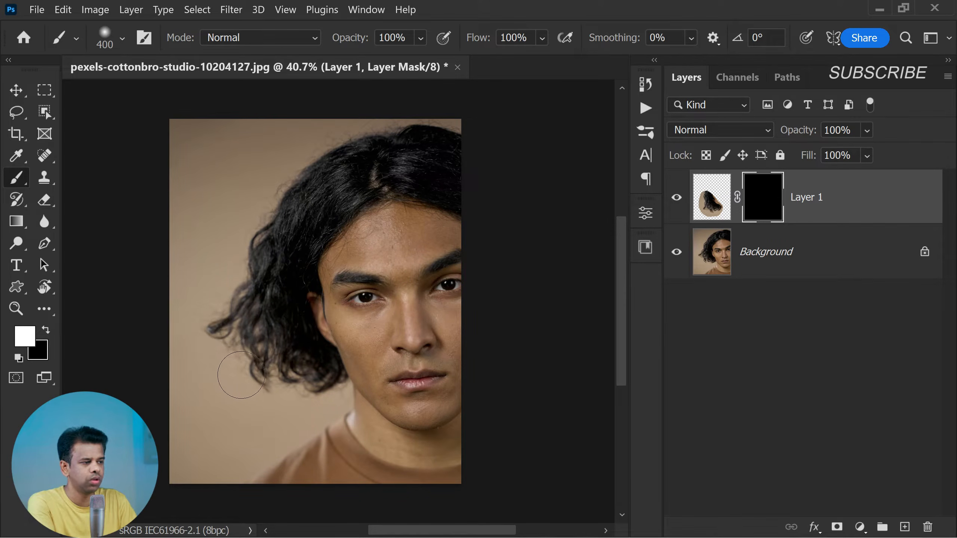
drag(261, 380, 292, 389)
mouse_move(354, 47)
mouse_down()
mouse_move(343, 48)
mouse_move(354, 49)
mouse_up()
drag(487, 42, 412, 45)
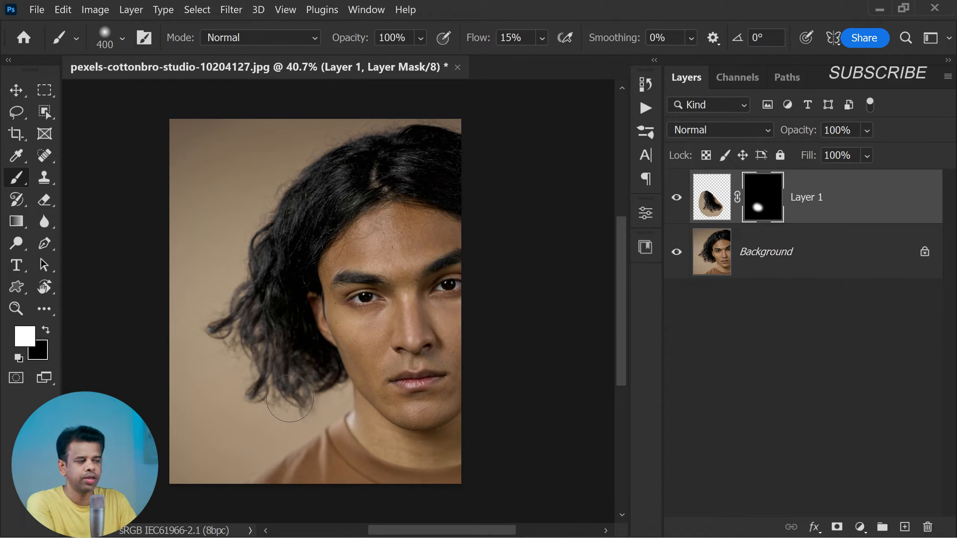
Paint white on the layer mask along the outer and lower hair edge to reveal the extended strands
mouse_move(293, 411)
mouse_down()
mouse_move(234, 387)
mouse_move(211, 336)
mouse_move(209, 346)
mouse_move(244, 222)
mouse_move(210, 317)
mouse_move(265, 402)
mouse_move(277, 372)
mouse_move(266, 331)
mouse_move(288, 393)
mouse_move(312, 404)
mouse_move(311, 374)
mouse_up()
scroll(304, 332, down, 4)
scroll(309, 293, up, 5)
scroll(310, 293, up, 4)
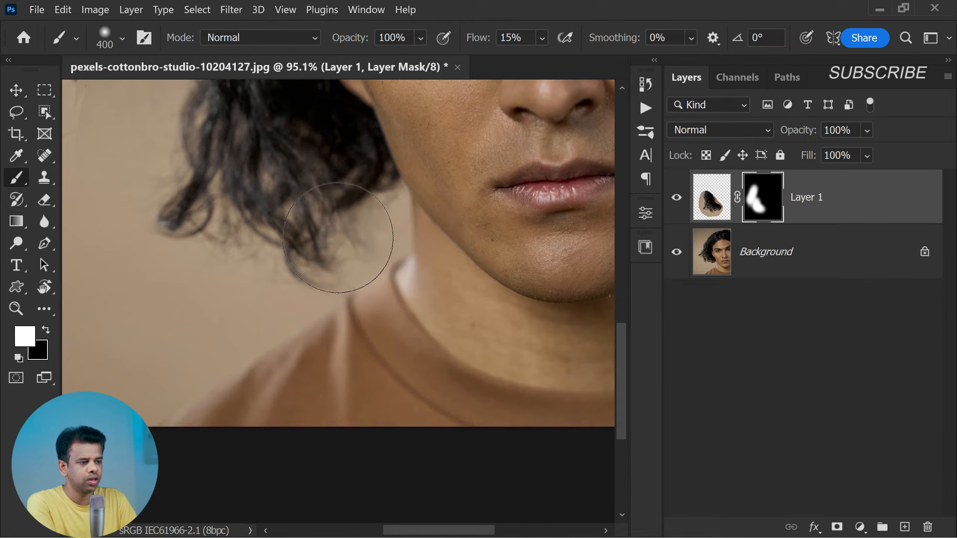
Reduce the brush size to 150 and paint white on the mask to reveal the hair tips near the neck and collar
mouse_move(329, 208)
mouse_down()
mouse_move(344, 216)
mouse_move(346, 207)
mouse_up()
key(bracketleft)
key(bracketleft)
key(bracketleft)
key(bracketleft)
key(bracketleft)
mouse_move(361, 251)
mouse_down()
mouse_move(361, 212)
mouse_move(382, 220)
mouse_move(388, 197)
mouse_move(392, 224)
mouse_move(346, 270)
mouse_up()
mouse_move(385, 223)
mouse_down()
mouse_move(386, 190)
mouse_move(392, 228)
mouse_move(324, 275)
mouse_up()
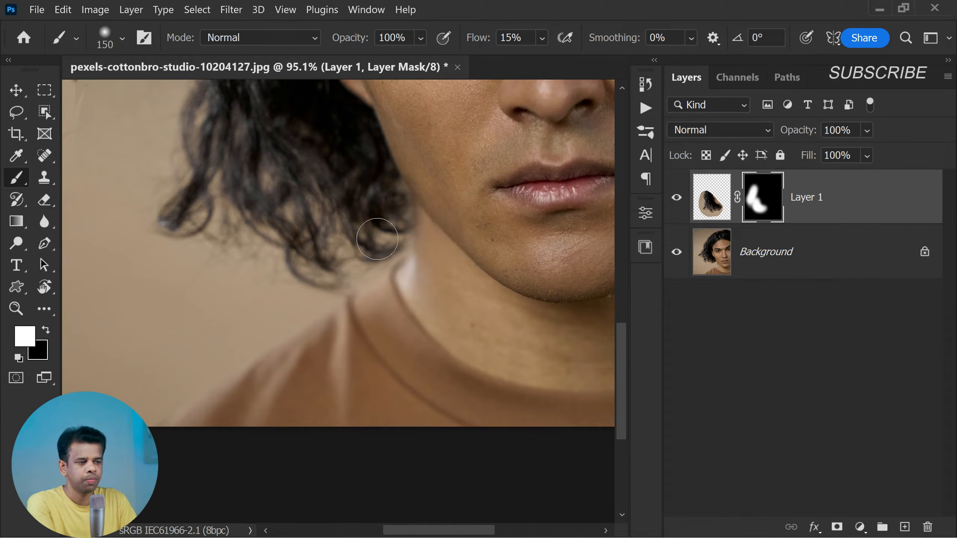
Target the hair layer's image instead of its mask and rotate it slightly counterclockwise with Free Transform
scroll(339, 299, down, 5)
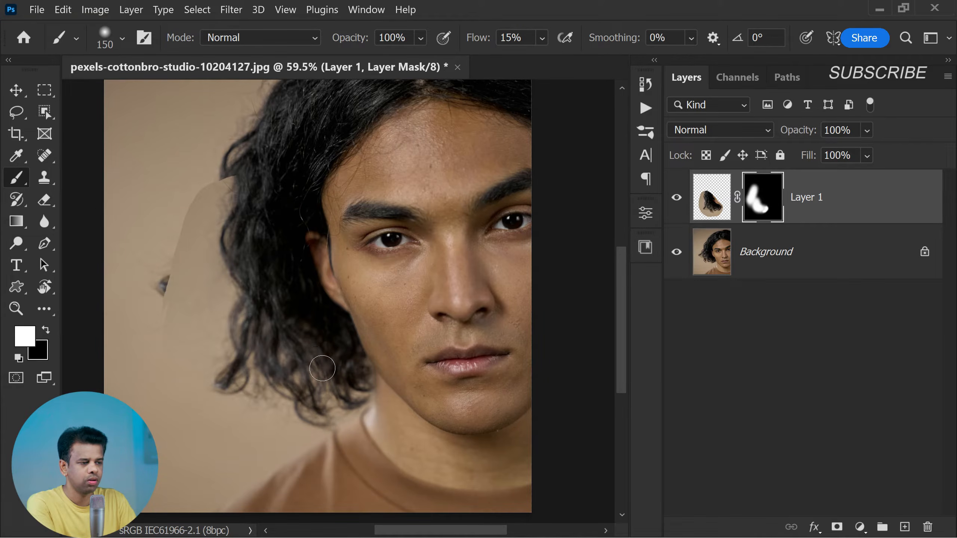
click(711, 215)
key(ctrl+t)
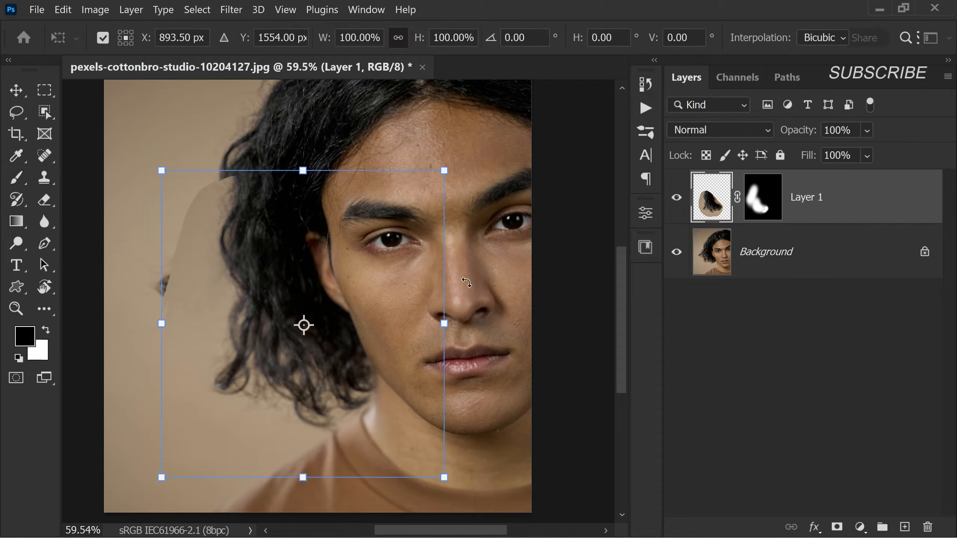
drag(475, 184, 458, 168)
key(Return)
Apply the rotation and paint black with the Brush on Layer 1's mask around the stray dark spot beside the hair
key(b)
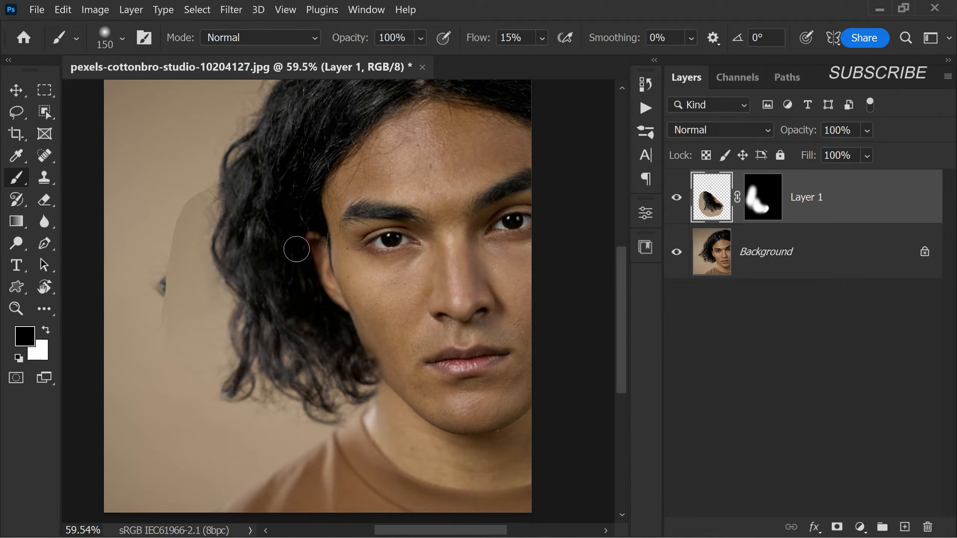
click(759, 206)
key(x)
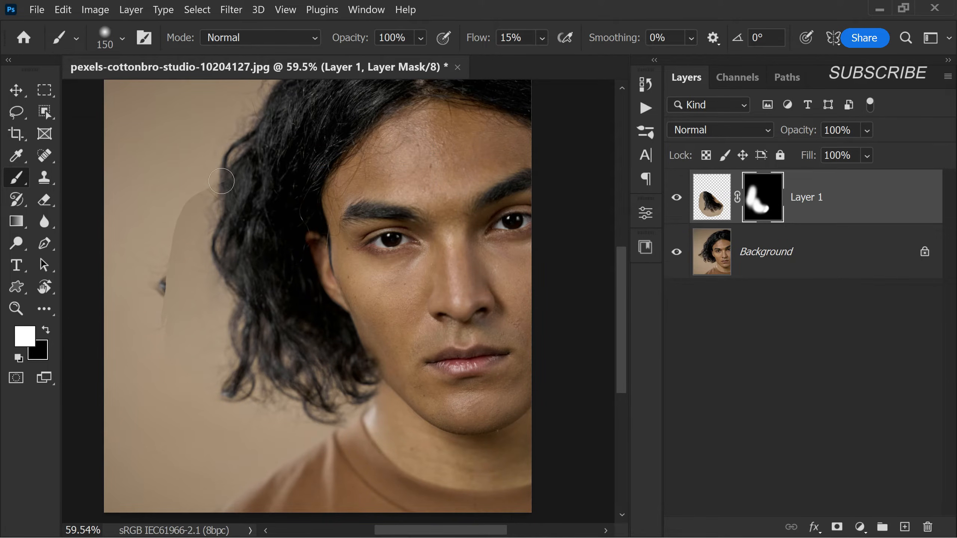
key(x)
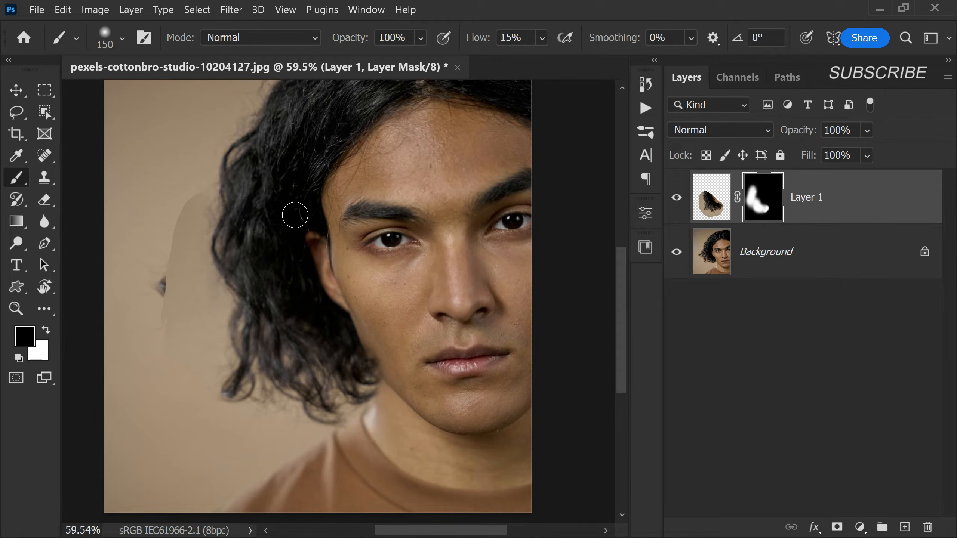
drag(177, 265, 167, 303)
key(x)
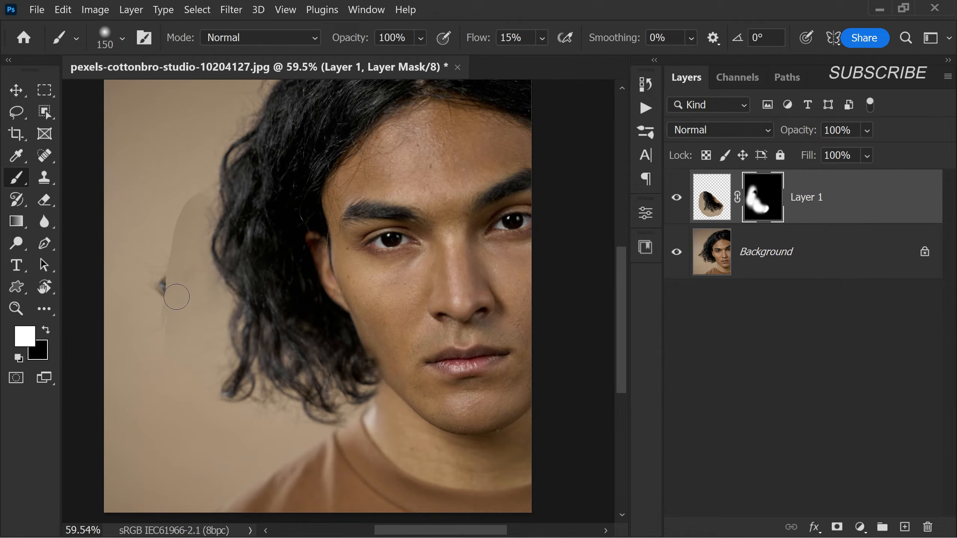
Examine the extended hair, its tips at the collar and the backdrop beside it for leftover seams
scroll(173, 285, down, 3)
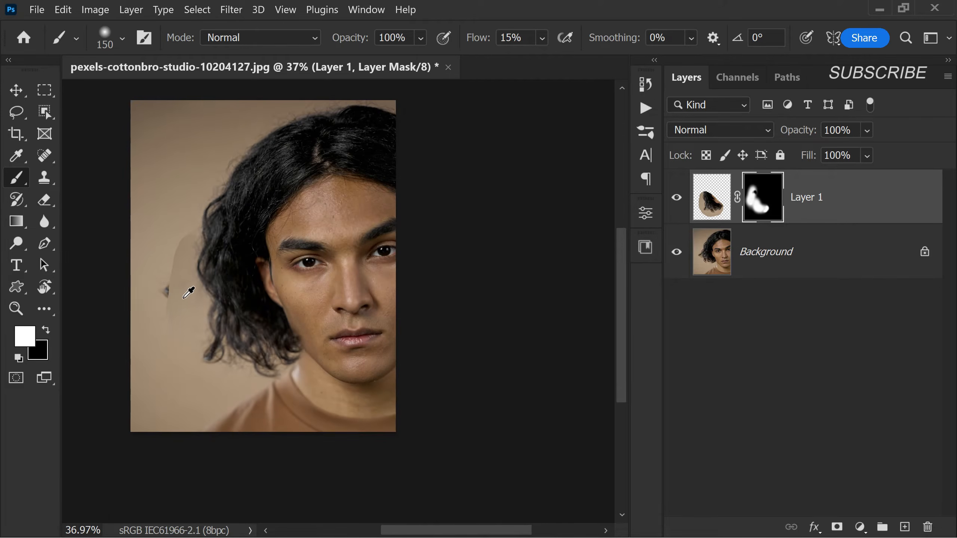
scroll(171, 293, up, 2)
scroll(192, 293, down, 1)
scroll(207, 280, up, 2)
scroll(272, 264, down, 1)
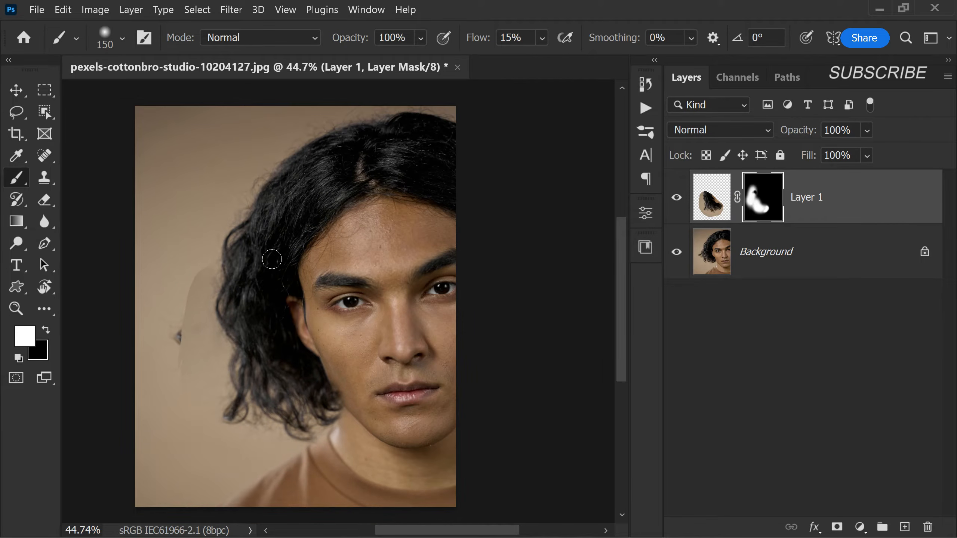
scroll(272, 259, down, 1)
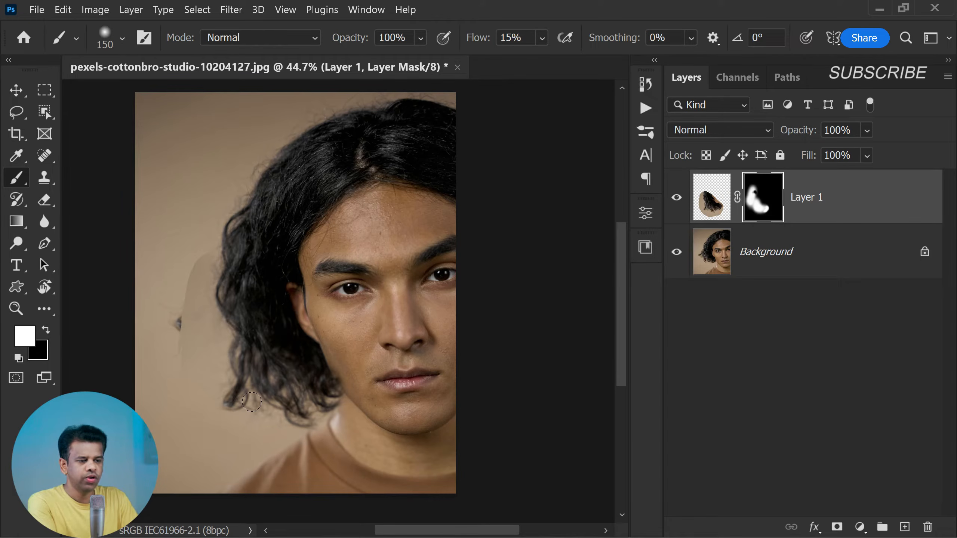
scroll(264, 377, up, 3)
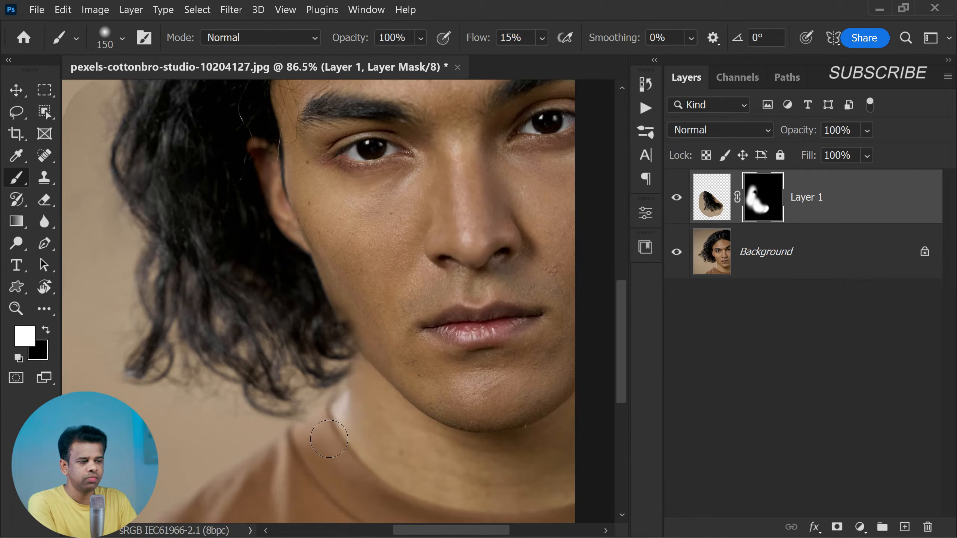
scroll(370, 343, down, 2)
scroll(181, 308, down, 2)
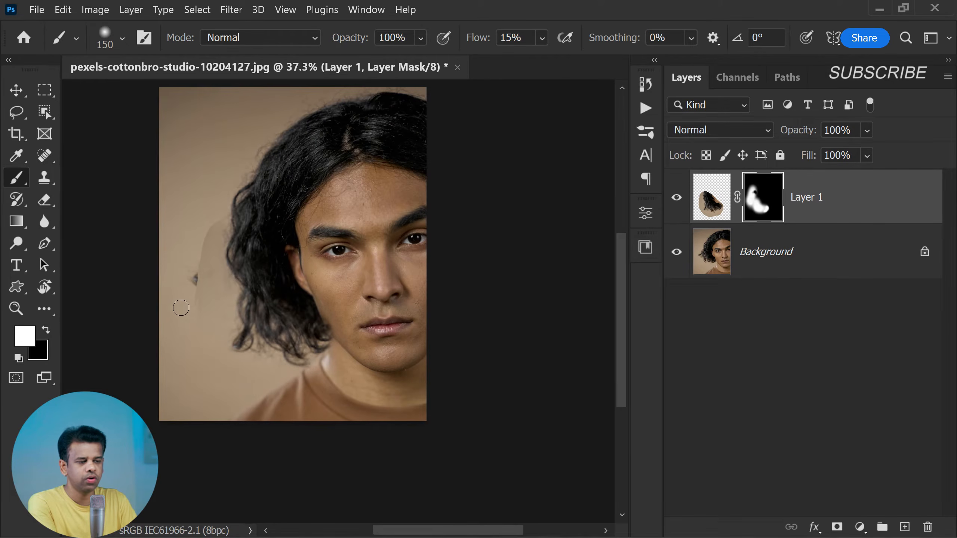
scroll(179, 328, up, 2)
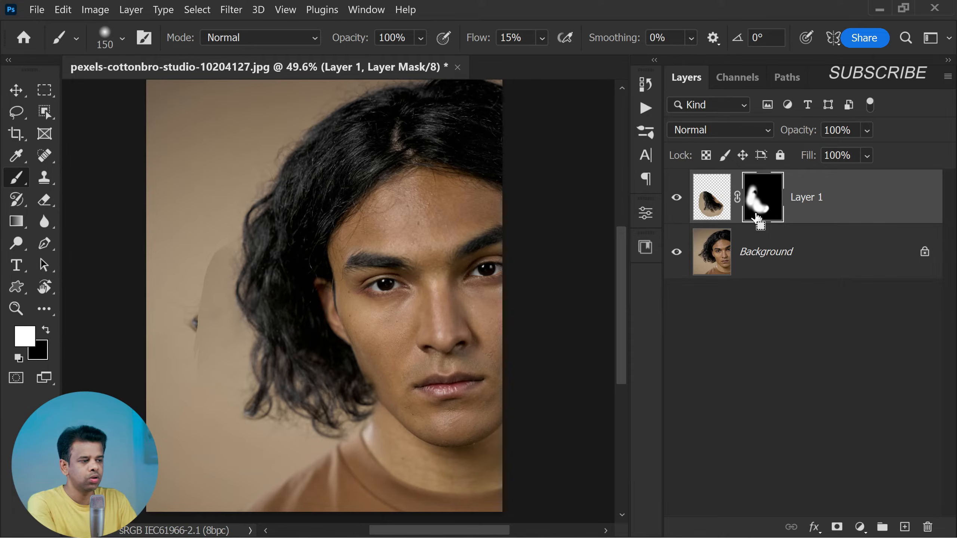
Stamp all visible layers into a new top layer and lasso the dark spot and seam on the backdrop beside the hair
key(ctrl+shift+alt+e)
key(x)
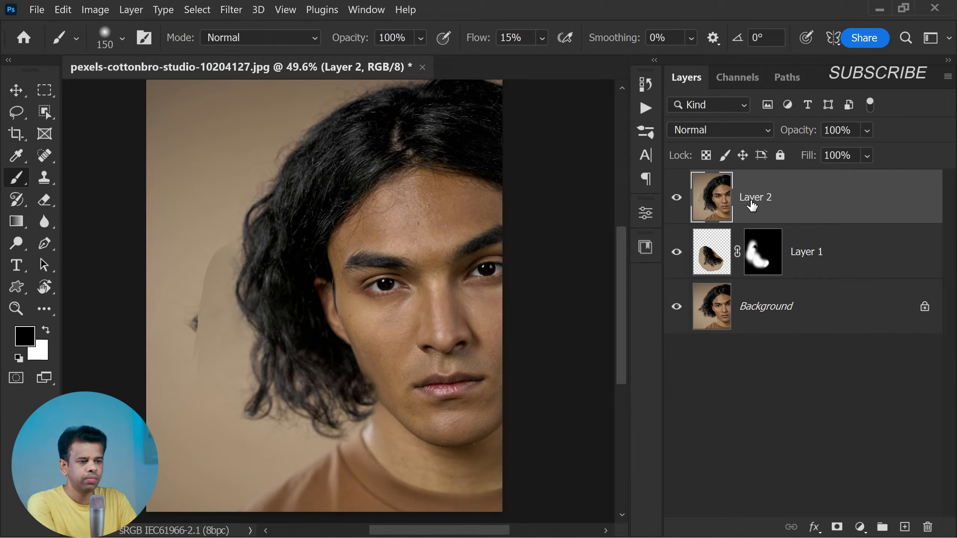
click(15, 112)
mouse_move(184, 251)
mouse_down()
mouse_move(163, 326)
mouse_move(171, 377)
mouse_move(212, 334)
mouse_up()
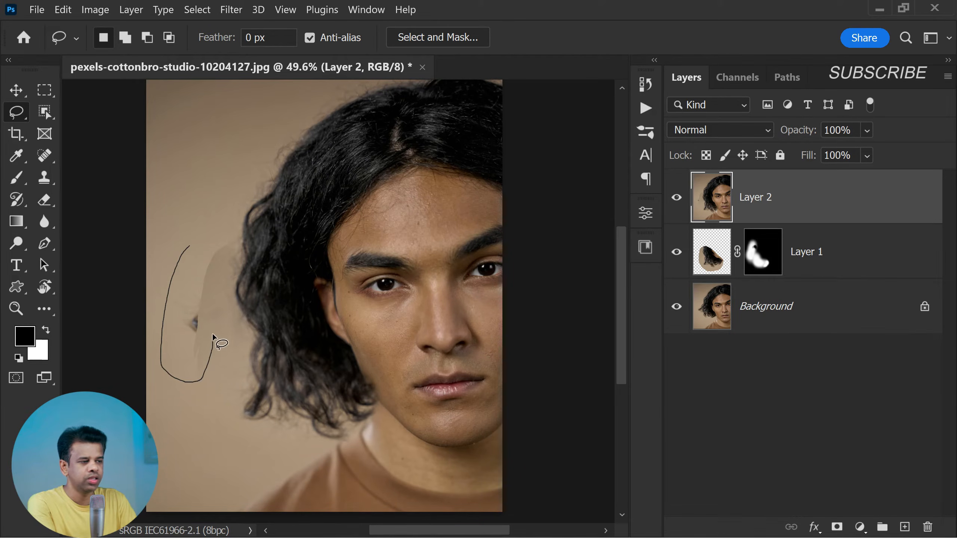
mouse_move(219, 266)
mouse_down()
mouse_move(224, 247)
mouse_move(194, 244)
mouse_move(174, 272)
mouse_up()
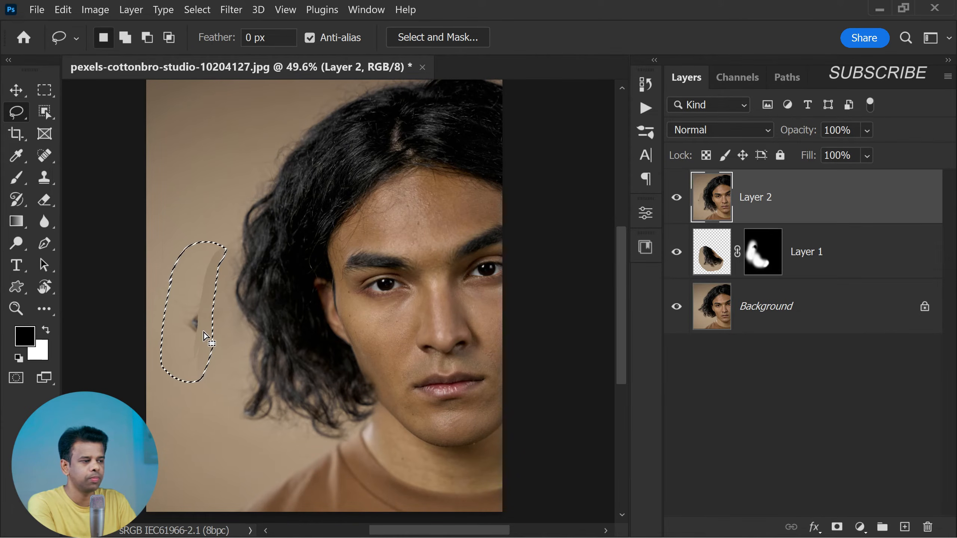
Replace the lassoed backdrop area using Content-Aware Fill with output to the current layer, and deselect
click(64, 11)
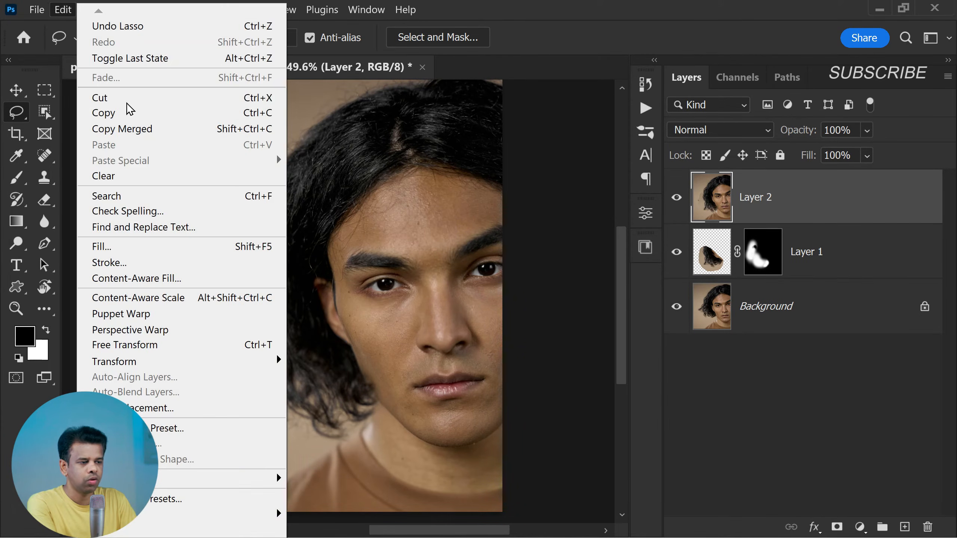
click(216, 279)
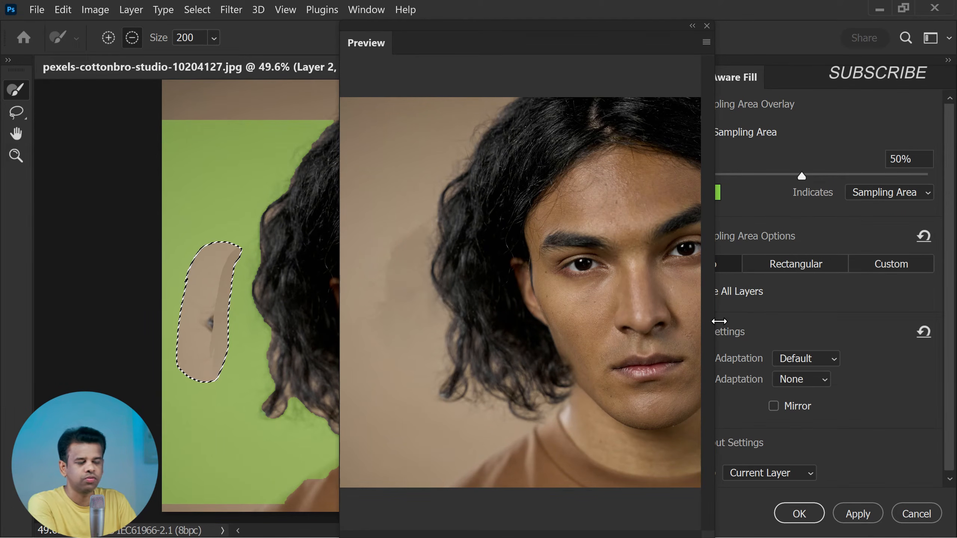
scroll(948, 382, down, 1)
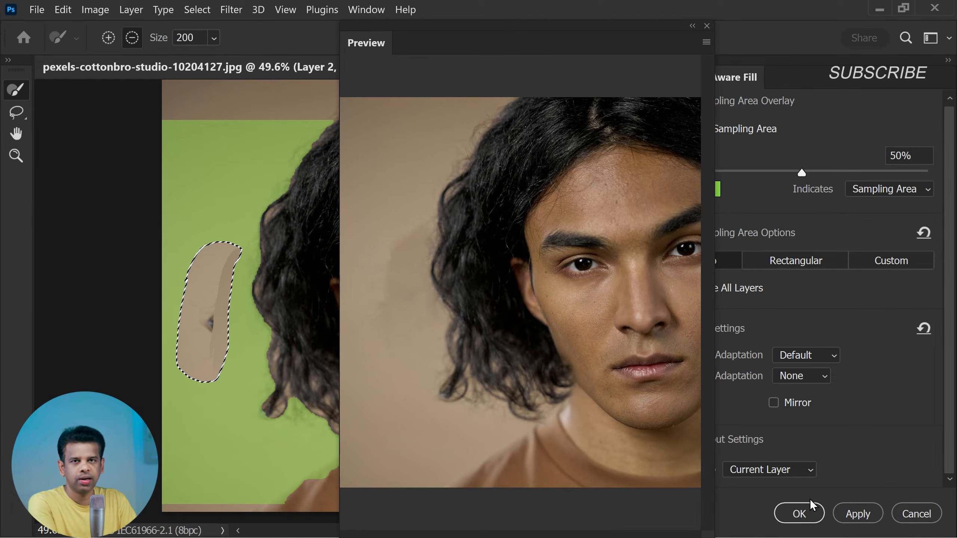
click(814, 513)
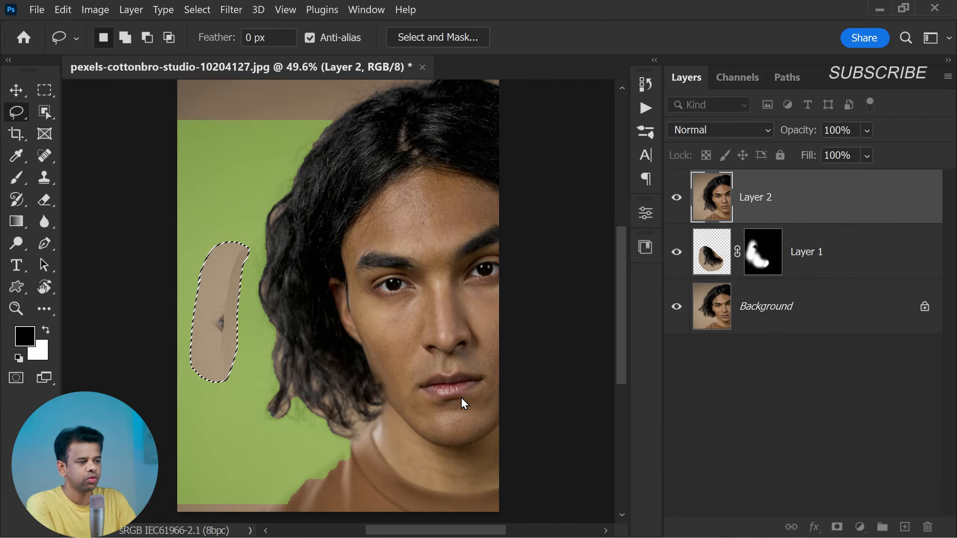
key(ctrl+d)
Use the Patch Tool to replace the remaining curved seam beside the hair with clean backdrop from above it, and deselect
scroll(225, 295, down, 1)
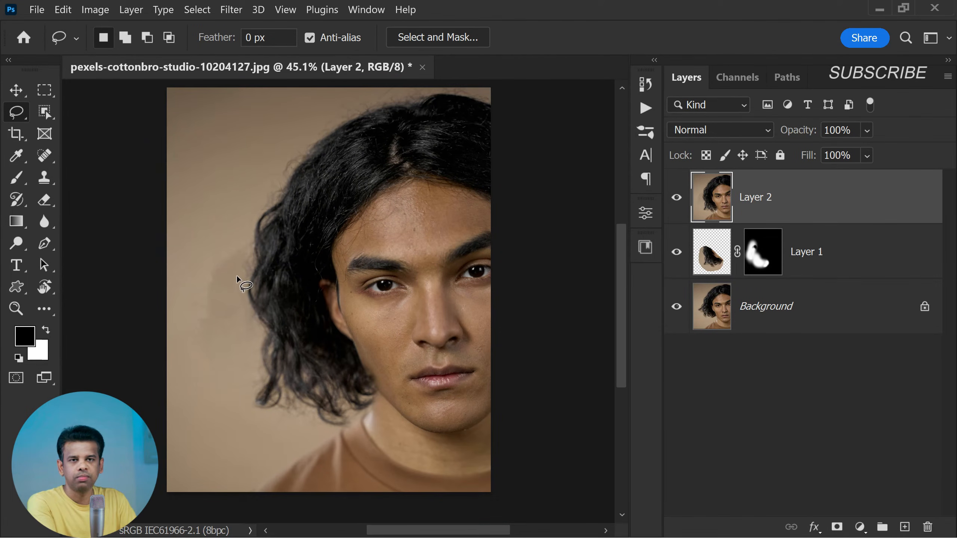
scroll(237, 278, up, 4)
scroll(238, 288, down, 1)
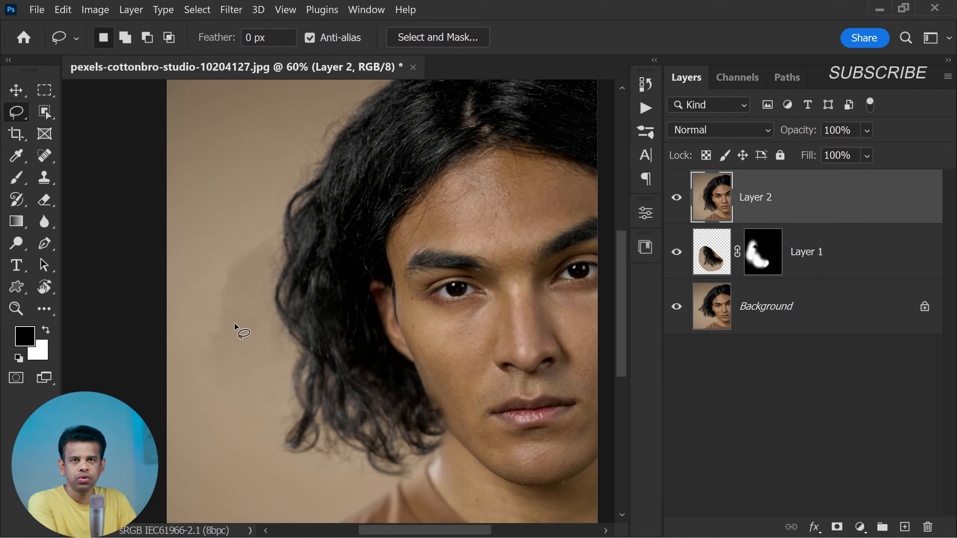
click(53, 180)
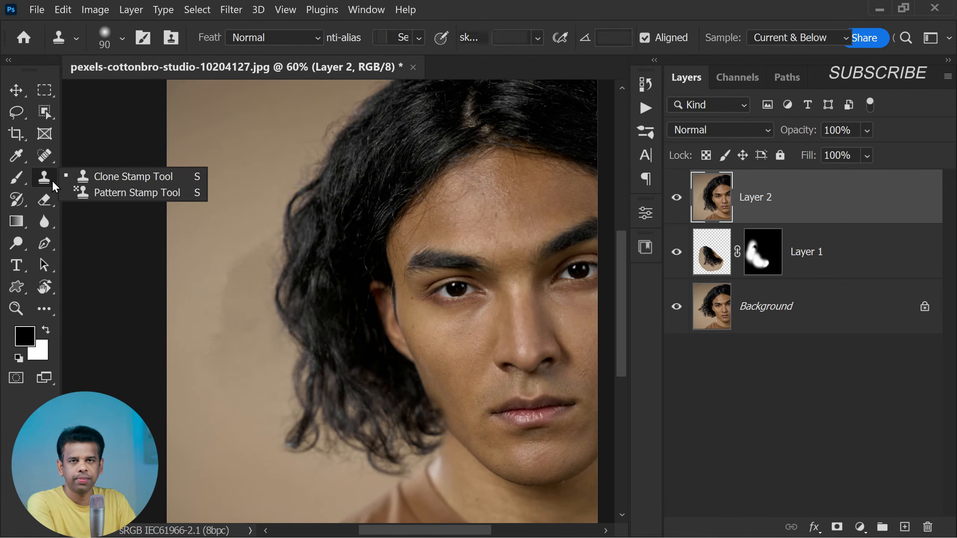
drag(48, 160, 100, 187)
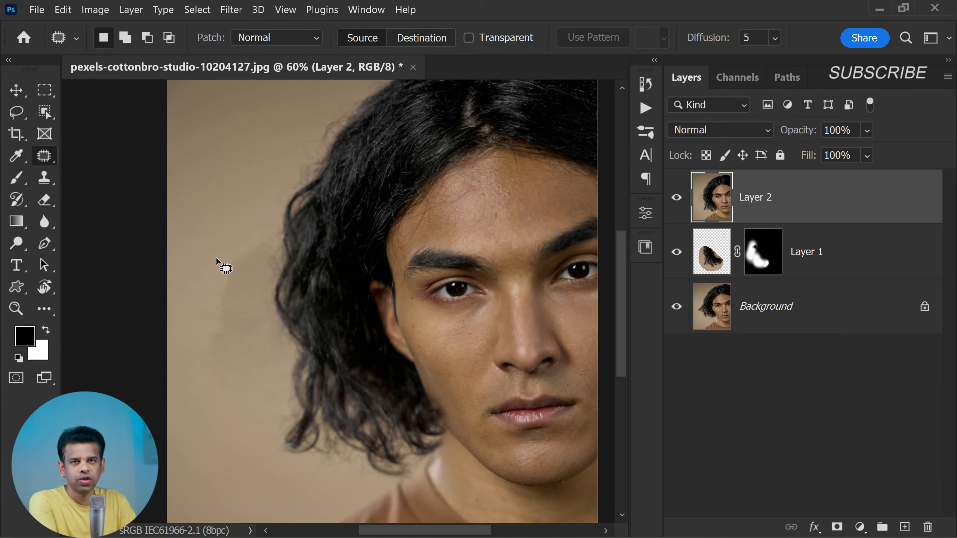
scroll(216, 259, down, 1)
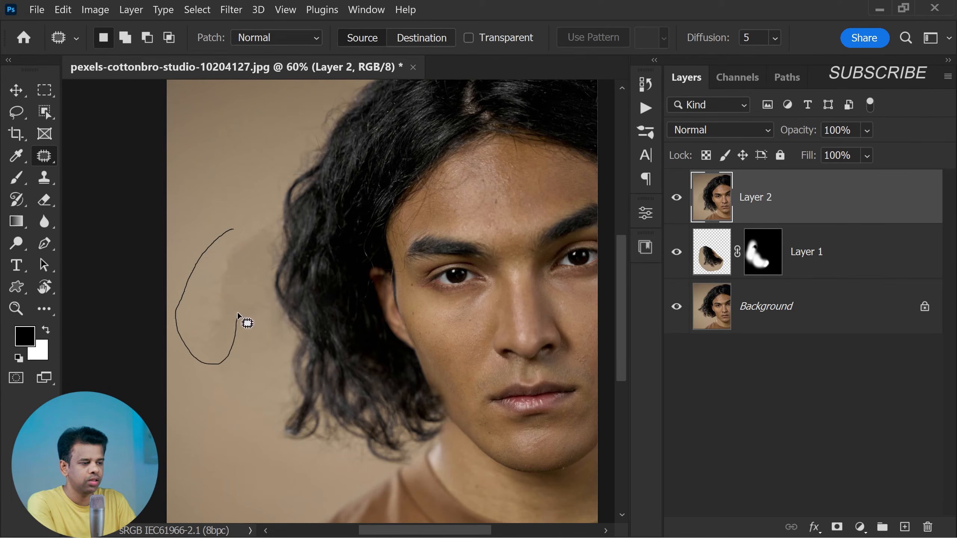
mouse_move(262, 255)
mouse_down()
mouse_move(275, 222)
mouse_move(234, 228)
mouse_up()
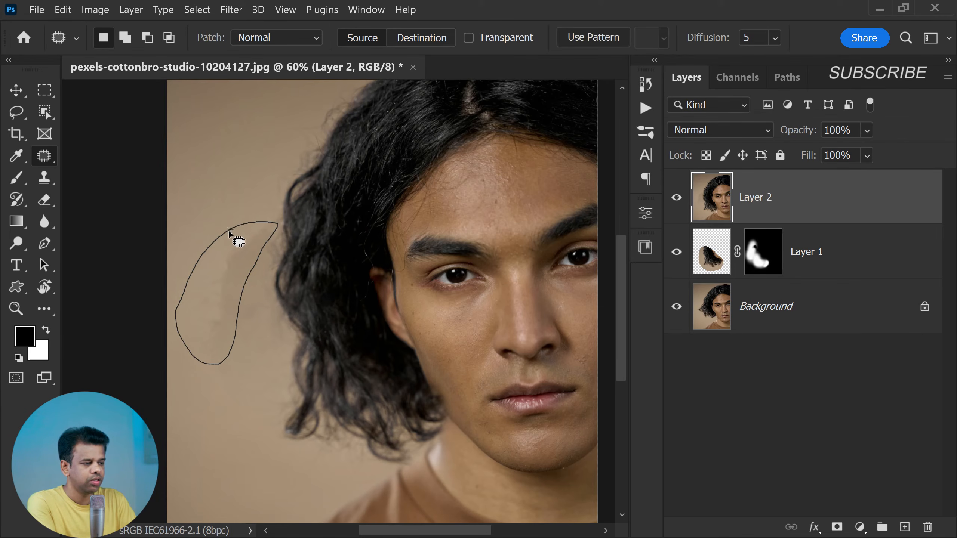
drag(231, 282, 235, 160)
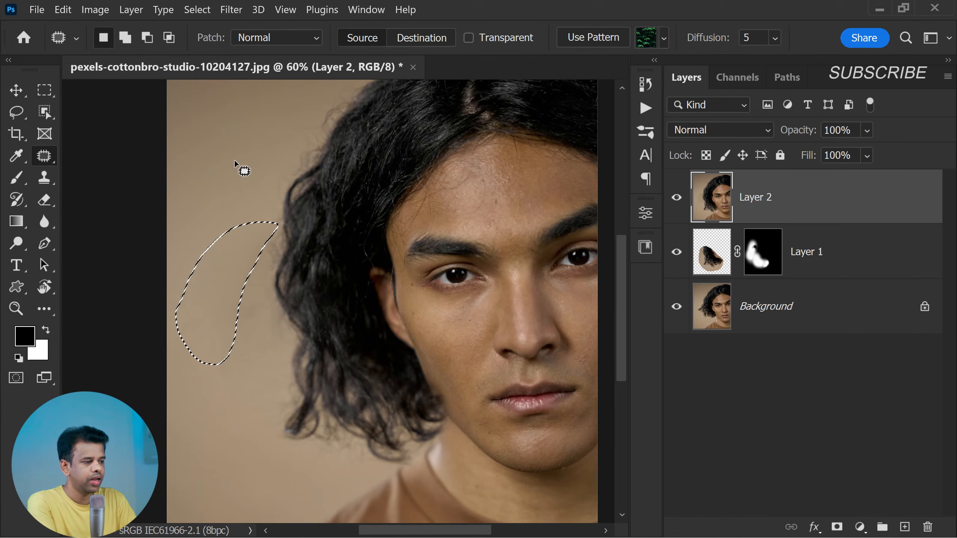
key(ctrl+d)
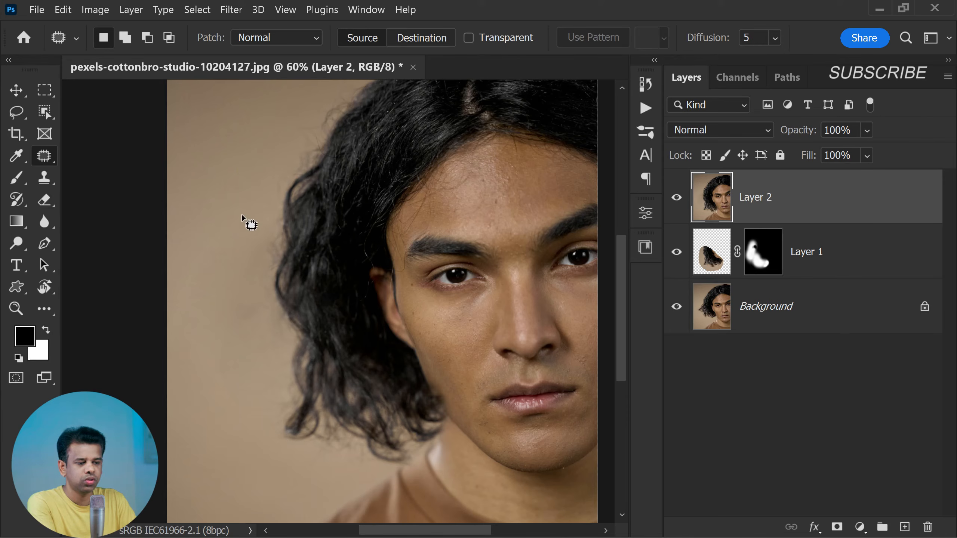
Patch the two smaller uneven blotches left on the backdrop close to the hair with clean backdrop, and deselect
mouse_move(235, 242)
mouse_down()
mouse_move(256, 325)
mouse_move(217, 299)
mouse_move(235, 243)
mouse_up()
drag(223, 365, 210, 411)
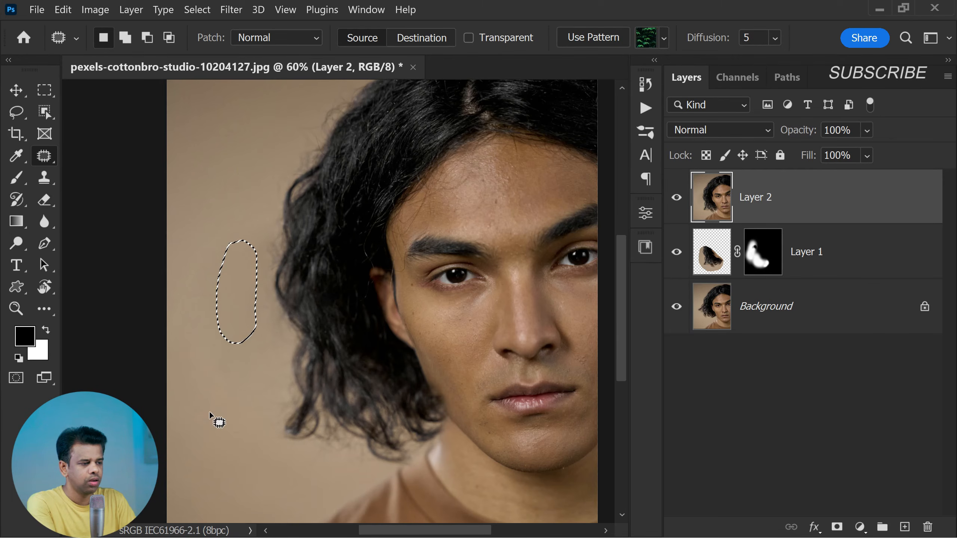
key(ctrl+d)
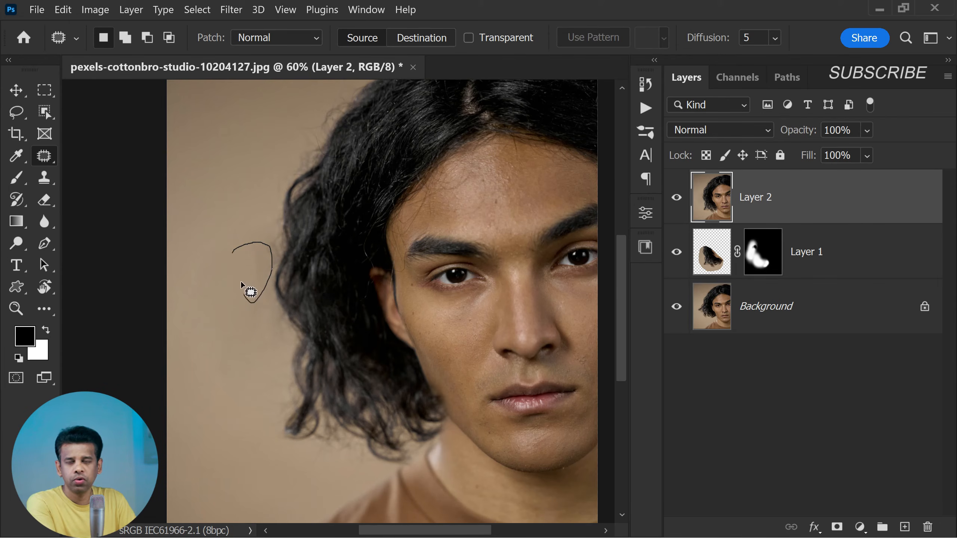
drag(241, 281, 236, 252)
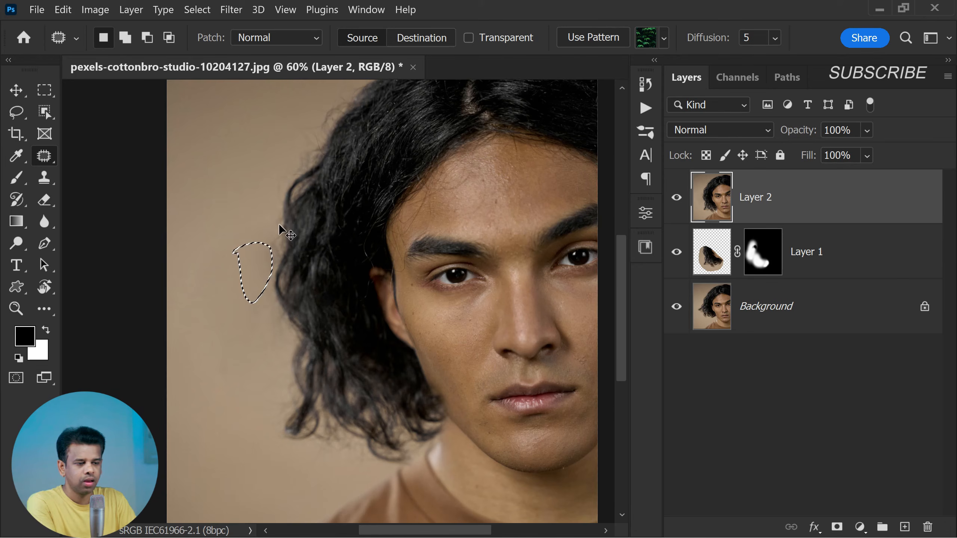
key(ctrl+d)
Compare the retouched portrait with the original by repeatedly toggling the visibility of every layer except Background
scroll(264, 275, down, 2)
scroll(301, 305, up, 1)
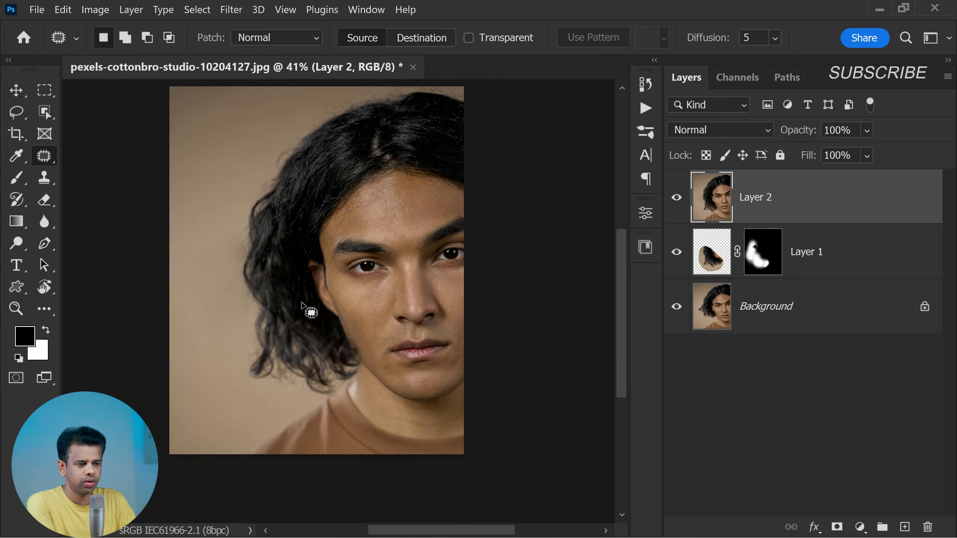
scroll(301, 303, up, 2)
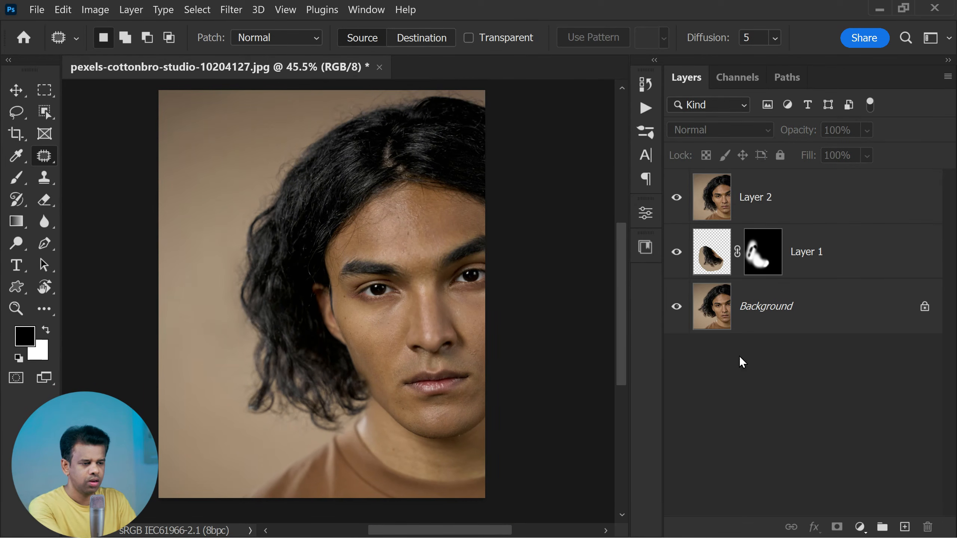
alt+click(674, 313)
alt+click(674, 313)
alt+click(675, 313)
alt+click(674, 313)
alt+click(675, 313)
alt+click(674, 313)
Inspect the hair edge along the cheek and jaw up close, and compare the whole portrait with the Background alone
scroll(400, 396, up, 6)
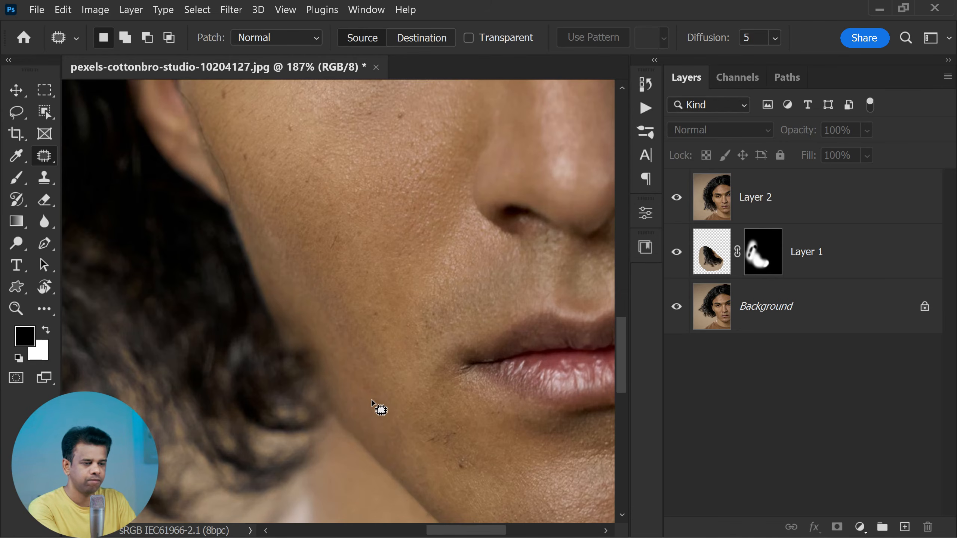
scroll(360, 363, down, 6)
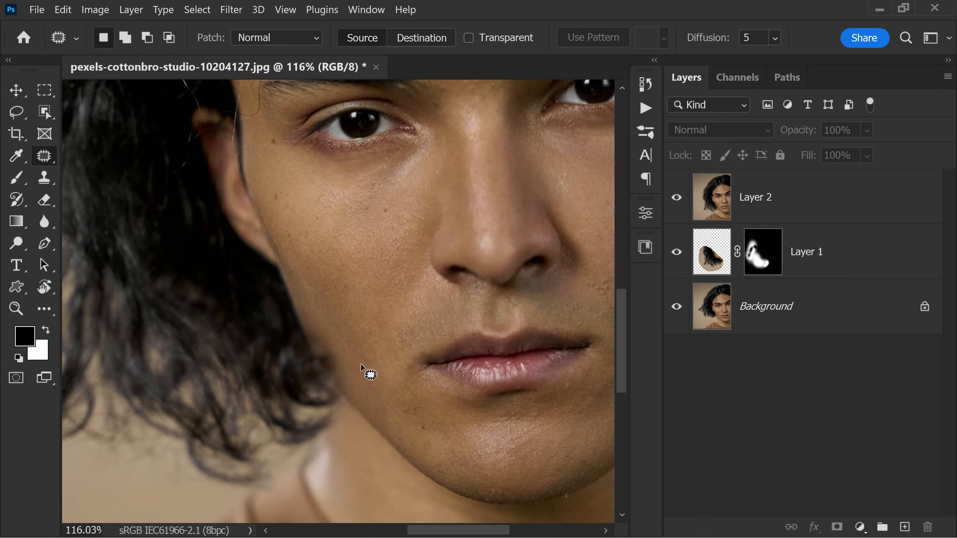
scroll(360, 363, down, 1)
scroll(360, 363, up, 1)
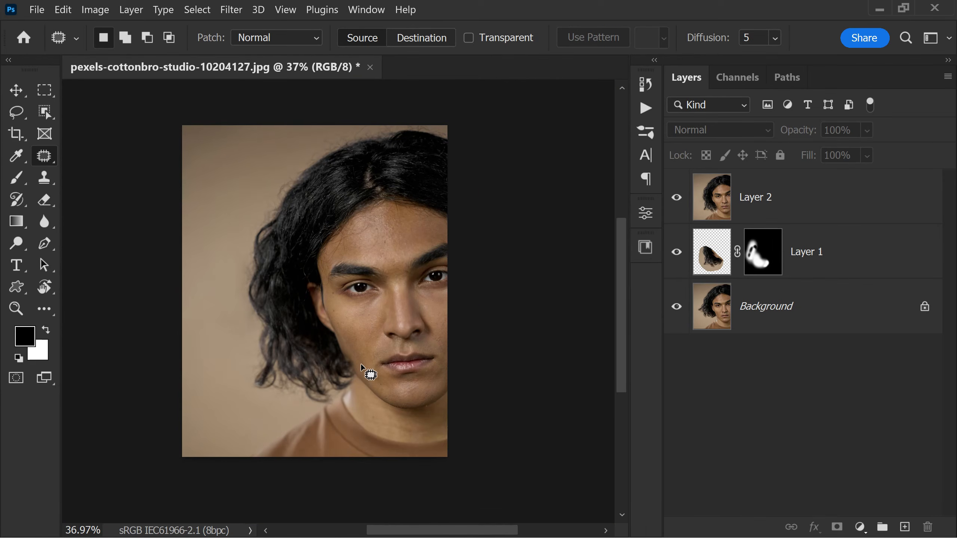
alt+click(676, 309)
alt+click(676, 308)
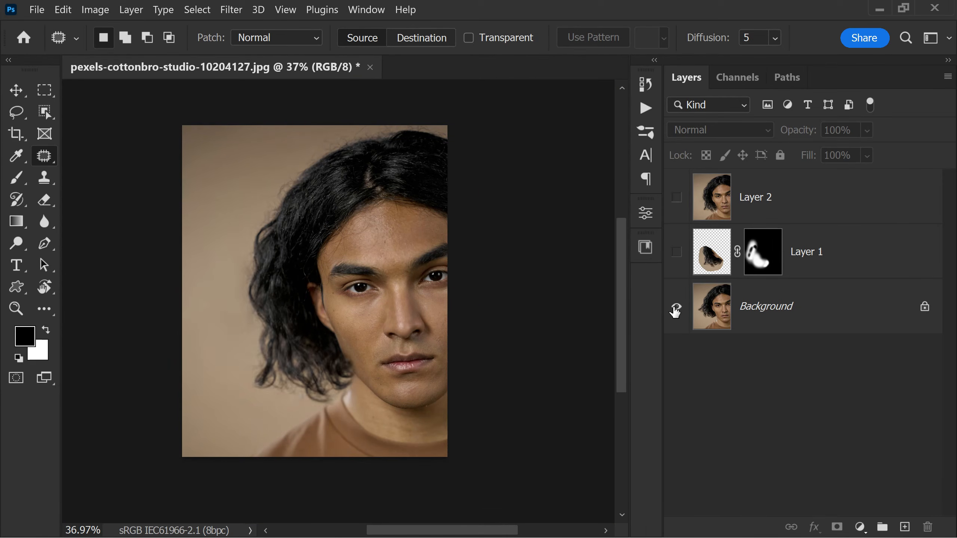